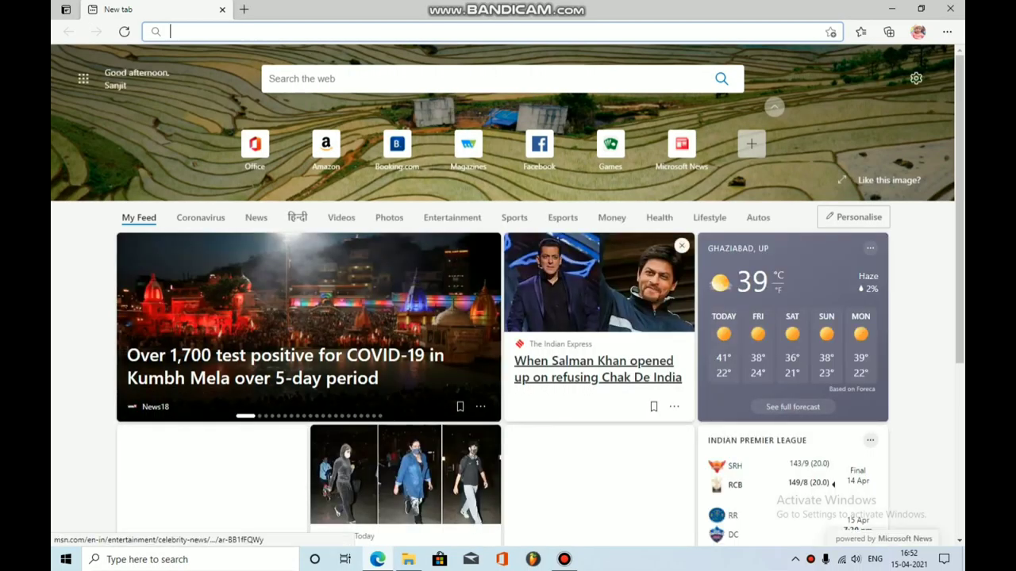
scroll(596, 369, down, 5)
scroll(653, 330, up, 10)
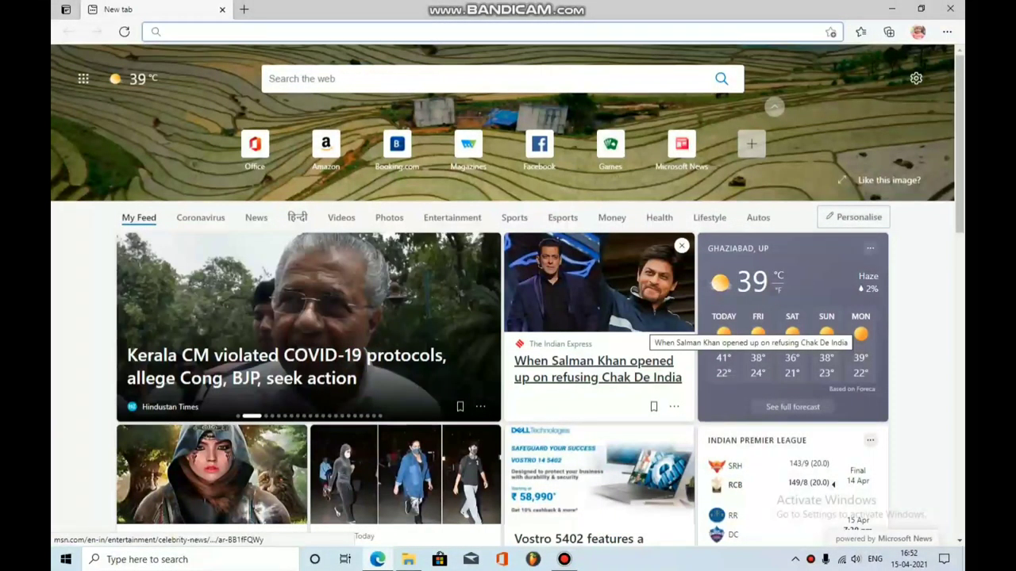
scroll(646, 333, down, 3)
scroll(508, 317, up, 3)
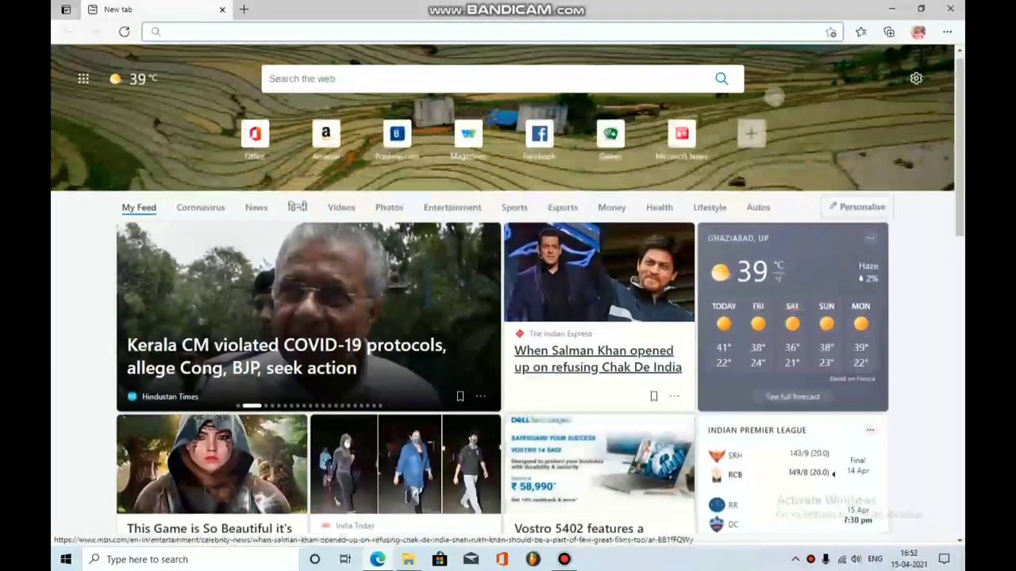
Search the web for "filmora 9 free download"
text(f)
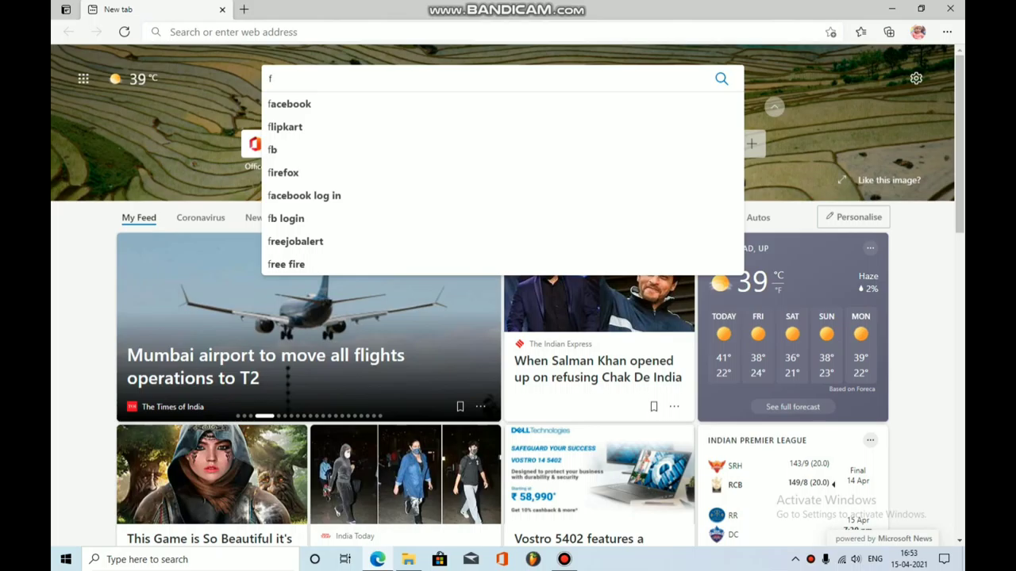
text(ilm)
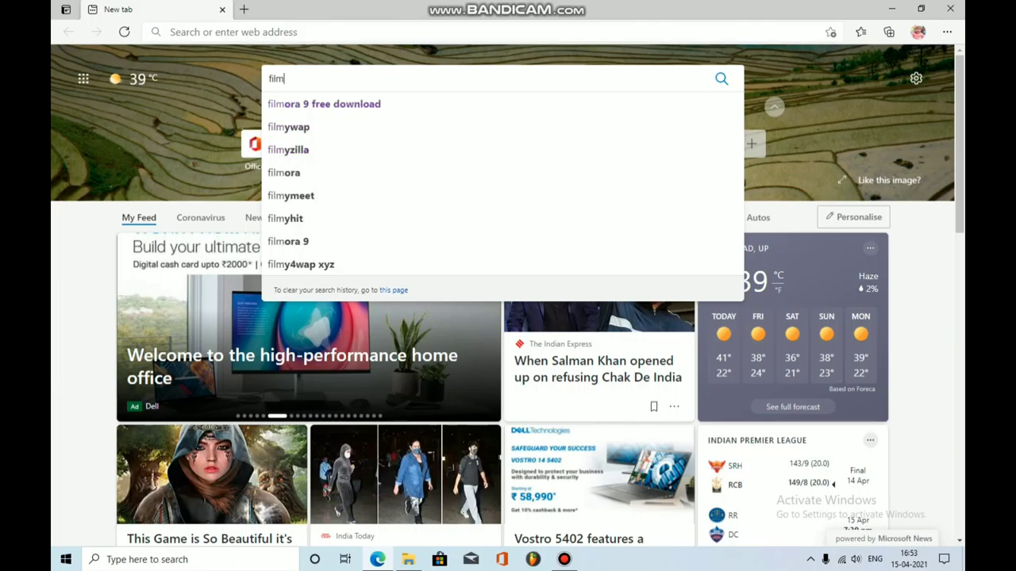
key(Down)
key(Return)
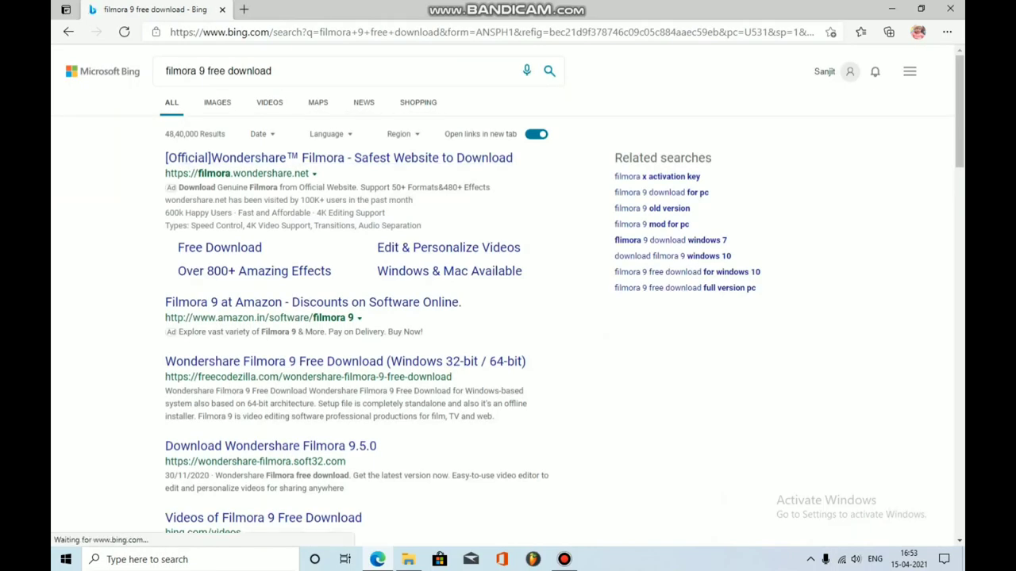
Open the official Wondershare Filmora search result, dismiss the notification request and look through the product page
click(339, 157)
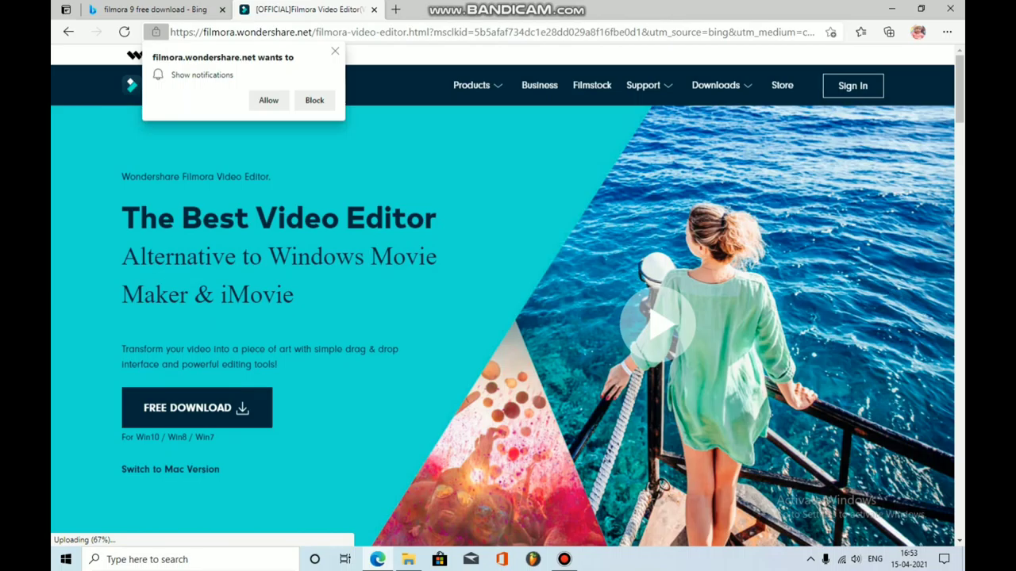
click(335, 51)
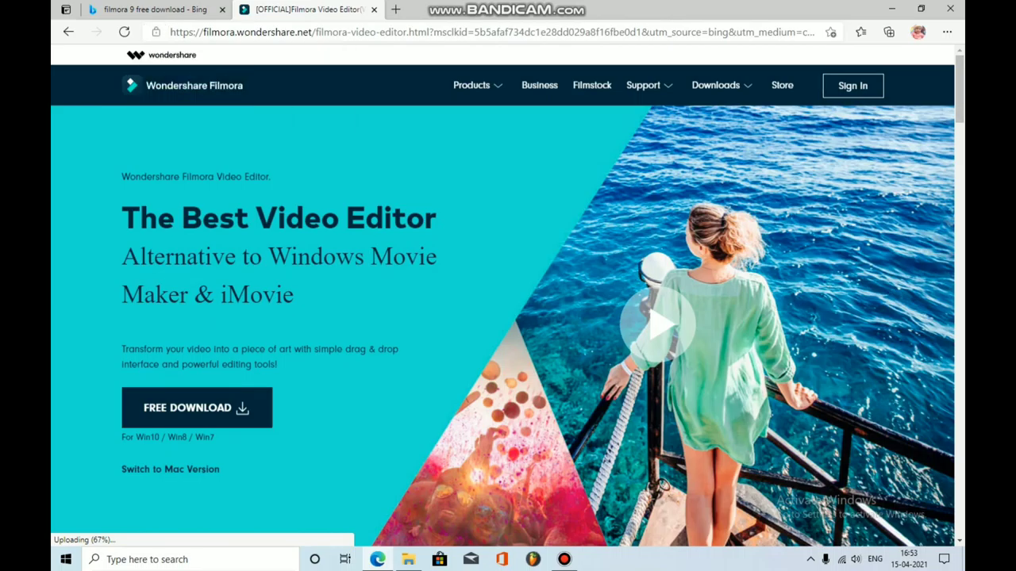
scroll(507, 295, down, 2)
scroll(508, 302, down, 15)
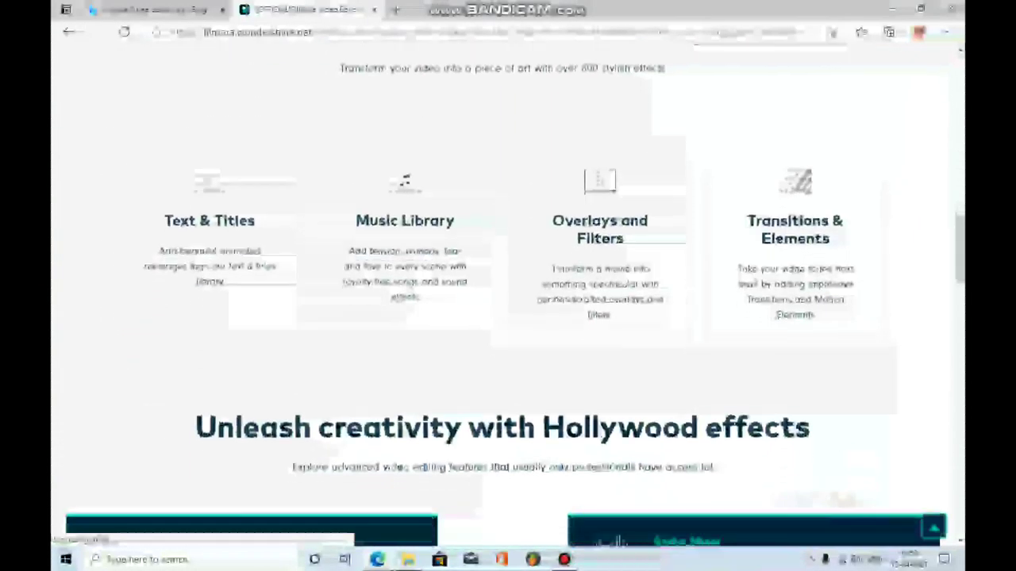
Return to the search results and close both browser tabs to get back to the desktop
key(alt+Left)
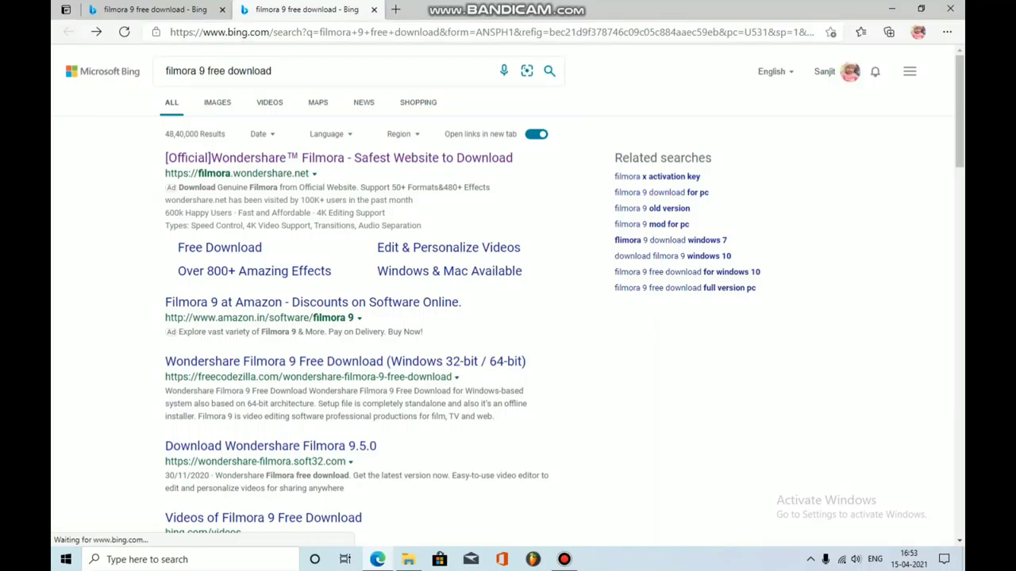
click(374, 10)
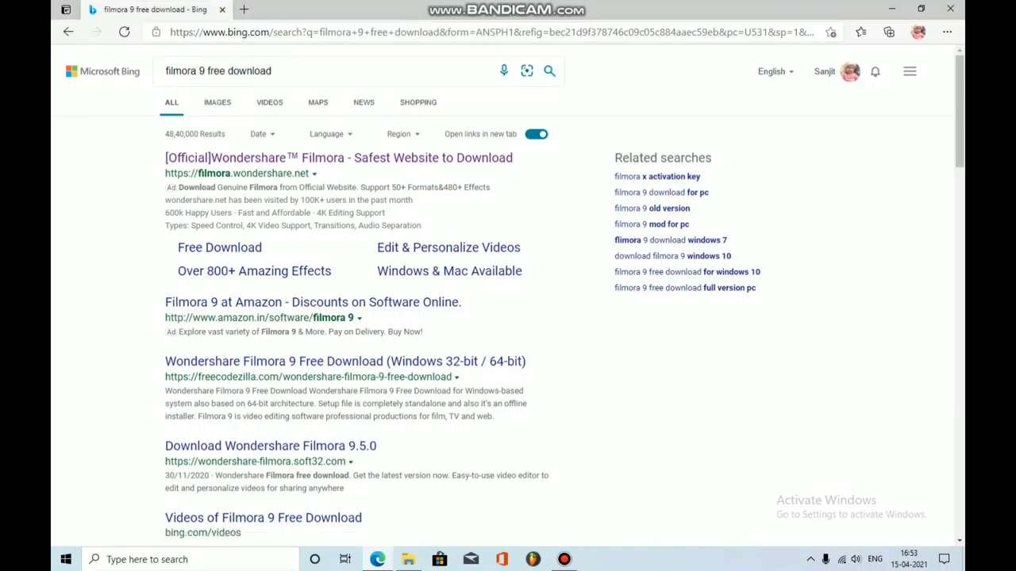
click(222, 10)
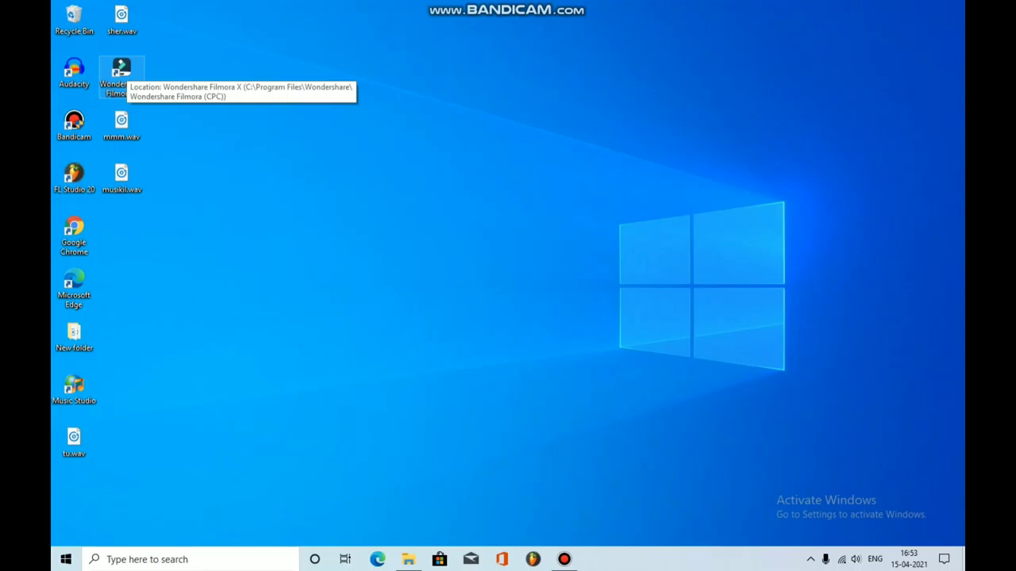
Launch Wondershare Filmora X from the desktop and import 4KvideoforGPUtest1.mp4 from its program folder
double_click(121, 73)
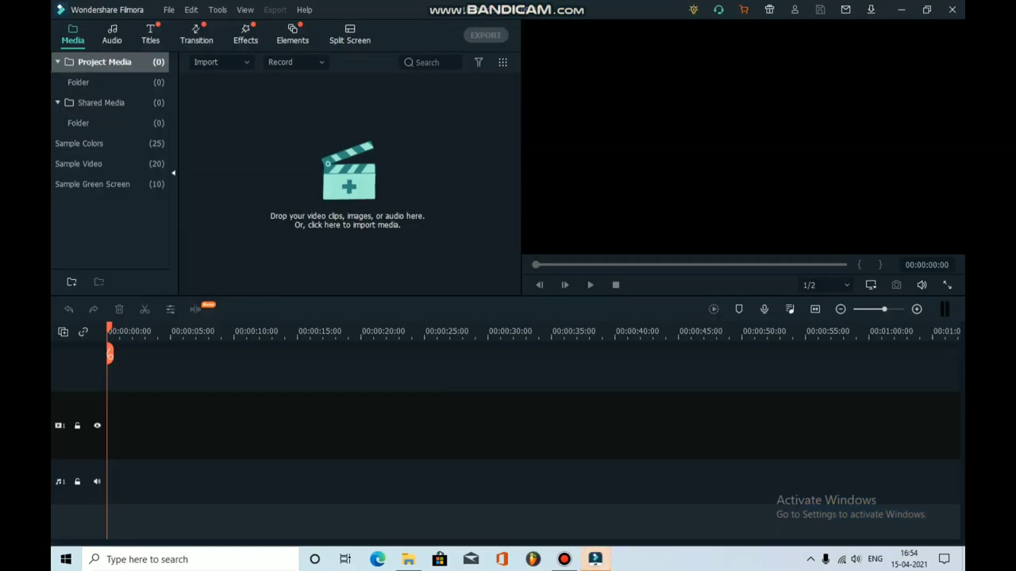
click(350, 184)
scroll(350, 141, down, 5)
scroll(333, 140, down, 4)
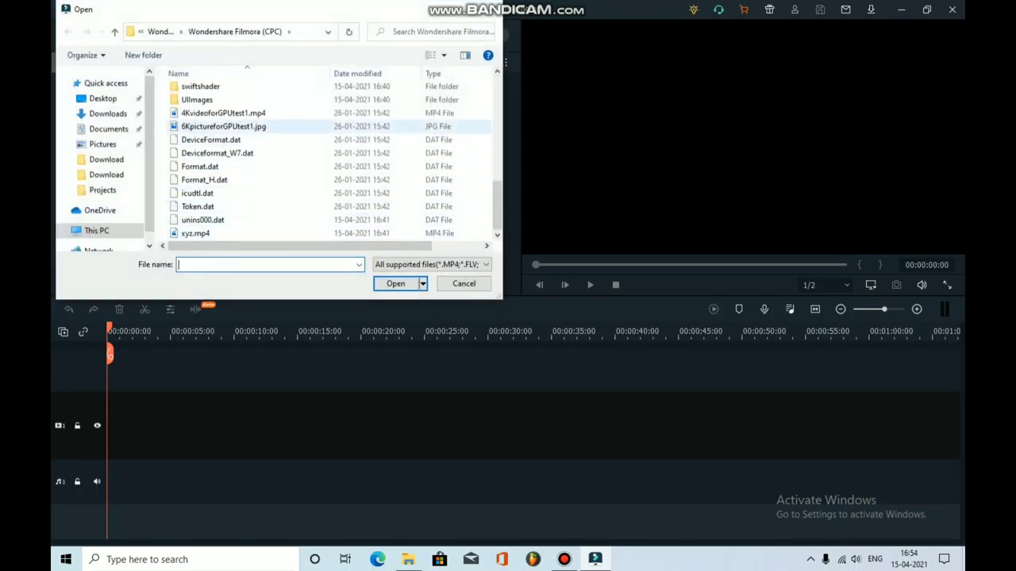
click(266, 114)
click(397, 284)
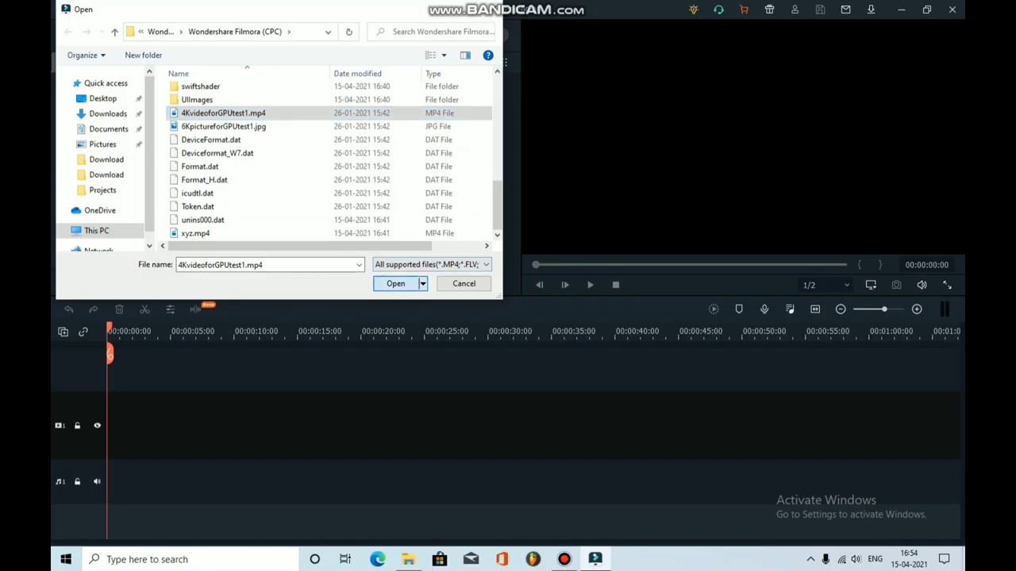
key(Return)
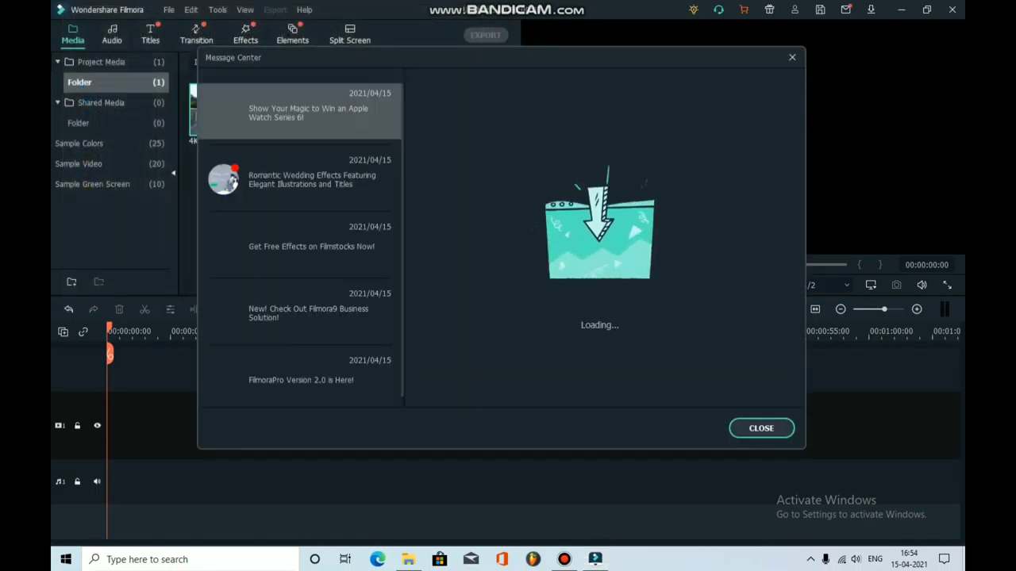
Dismiss the Message Center and agree to create proxy files for the imported video
click(761, 428)
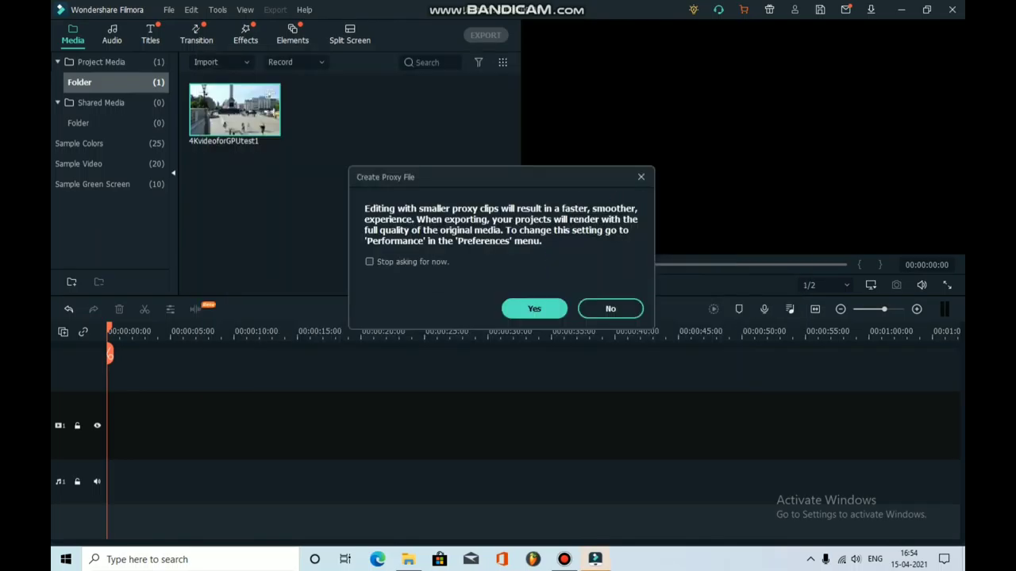
click(534, 309)
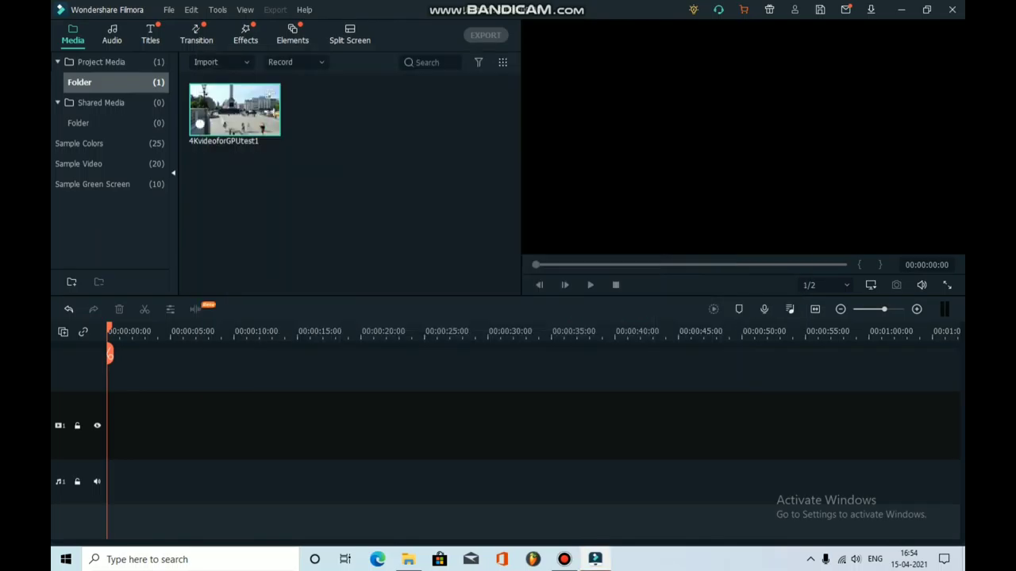
Place the 4KvideoforGPUtest1 clip at the start of the timeline's second video track, keeping the project settings of 1920 x 1080 25fps
drag(200, 124, 210, 369)
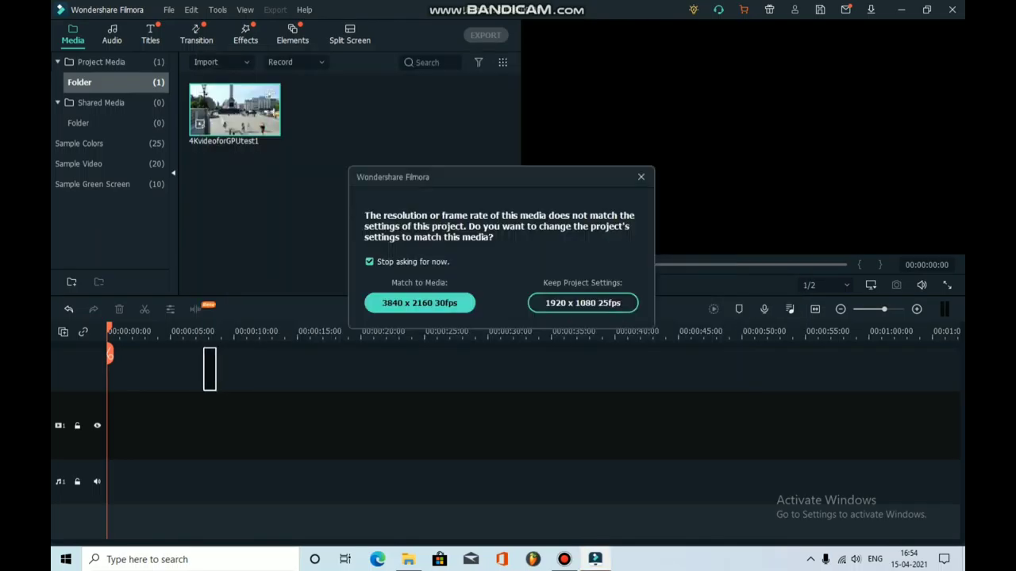
click(583, 302)
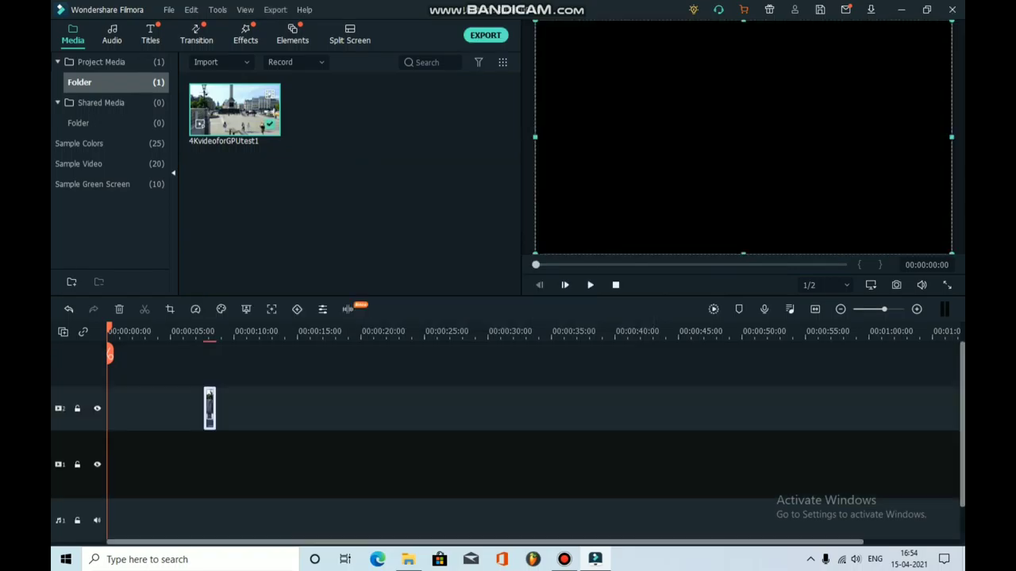
drag(210, 394, 112, 397)
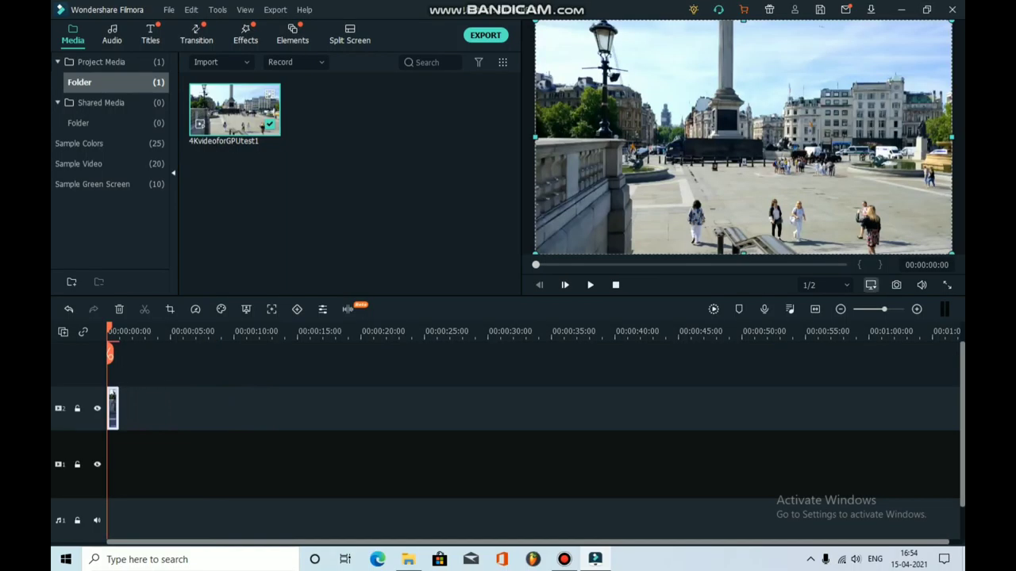
Play the 4KvideoforGPUtest1 clip in the preview
click(871, 284)
click(746, 377)
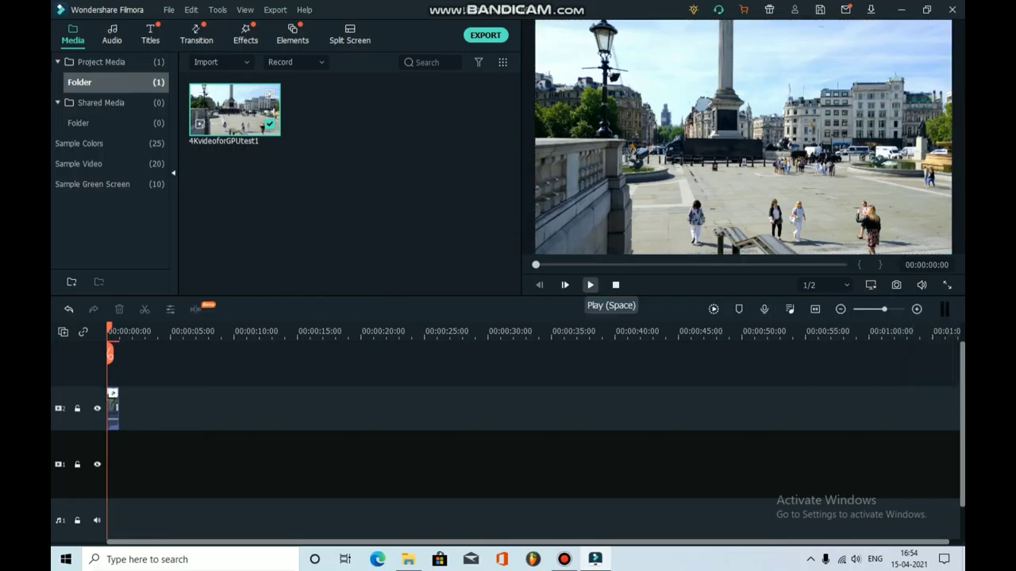
click(590, 285)
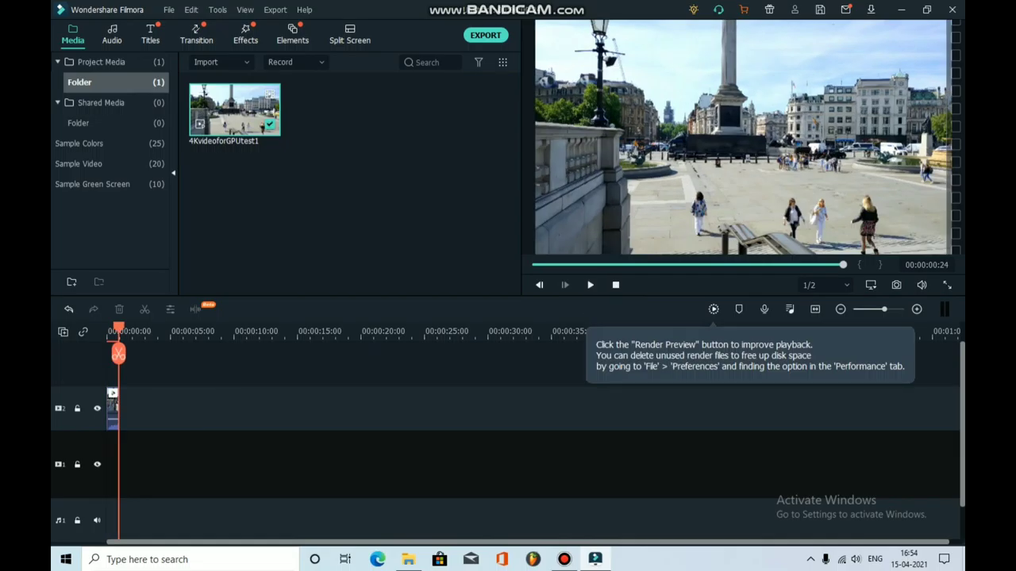
Add the included music track "Lights" to the audio track of the timeline
click(112, 35)
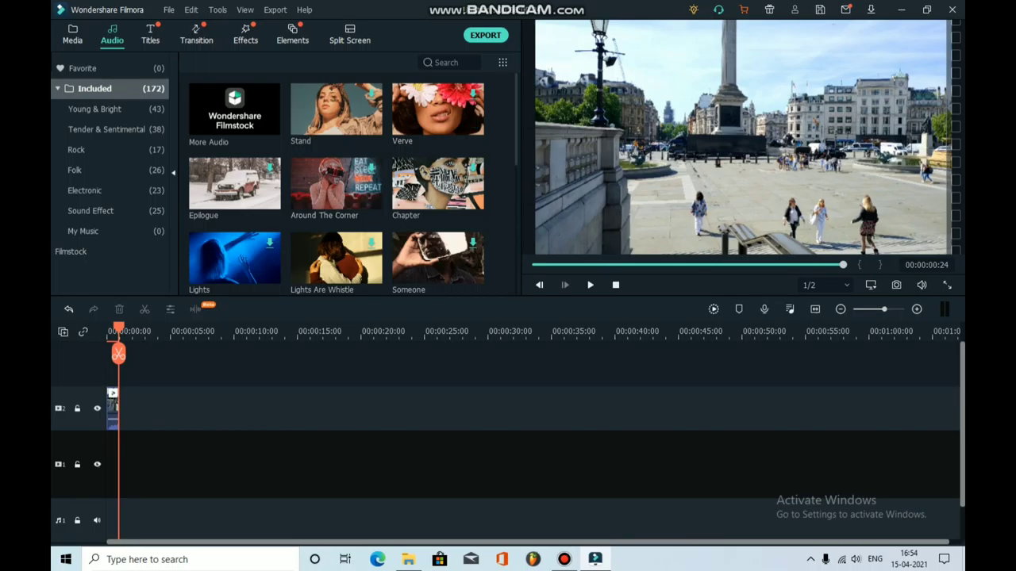
scroll(246, 186, down, 5)
scroll(246, 187, up, 5)
click(234, 258)
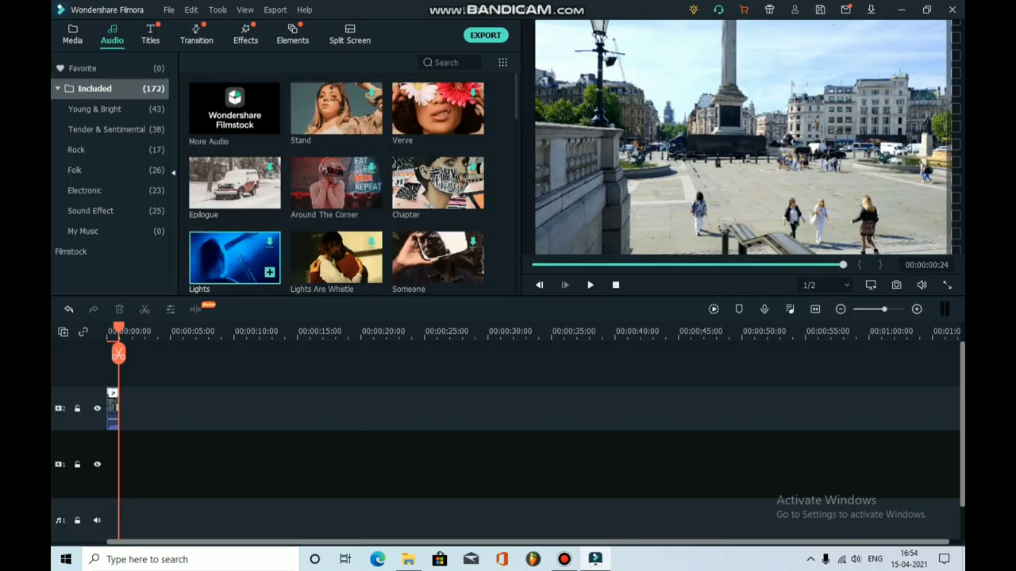
click(270, 272)
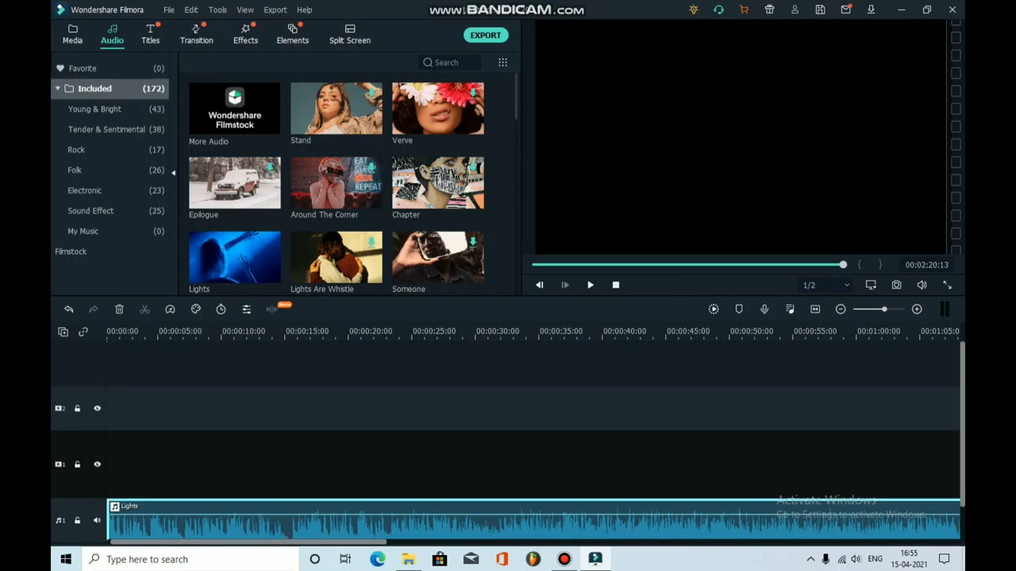
Play the first few seconds of the timeline to hear the Lights music, and pause it
click(589, 285)
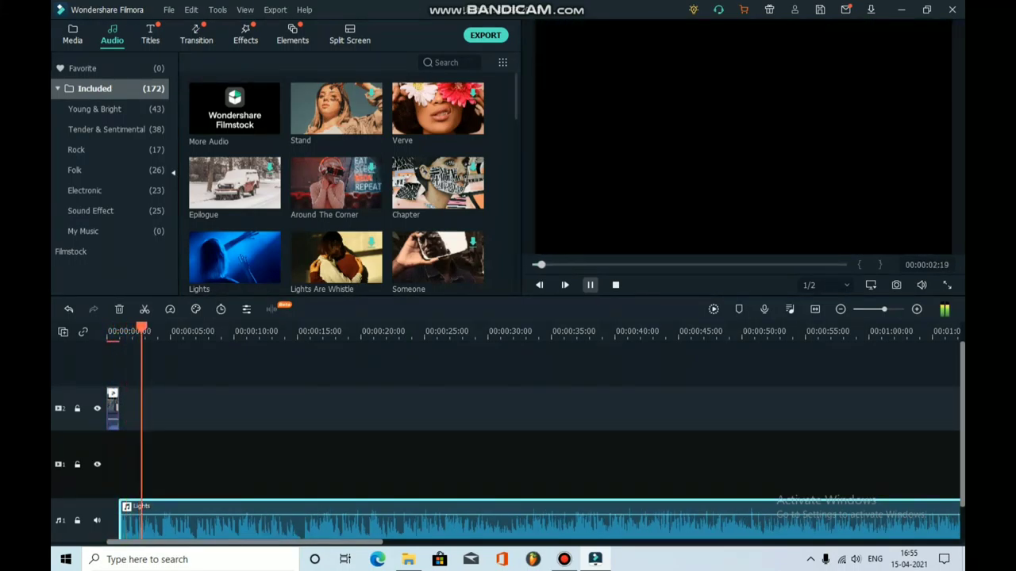
click(589, 285)
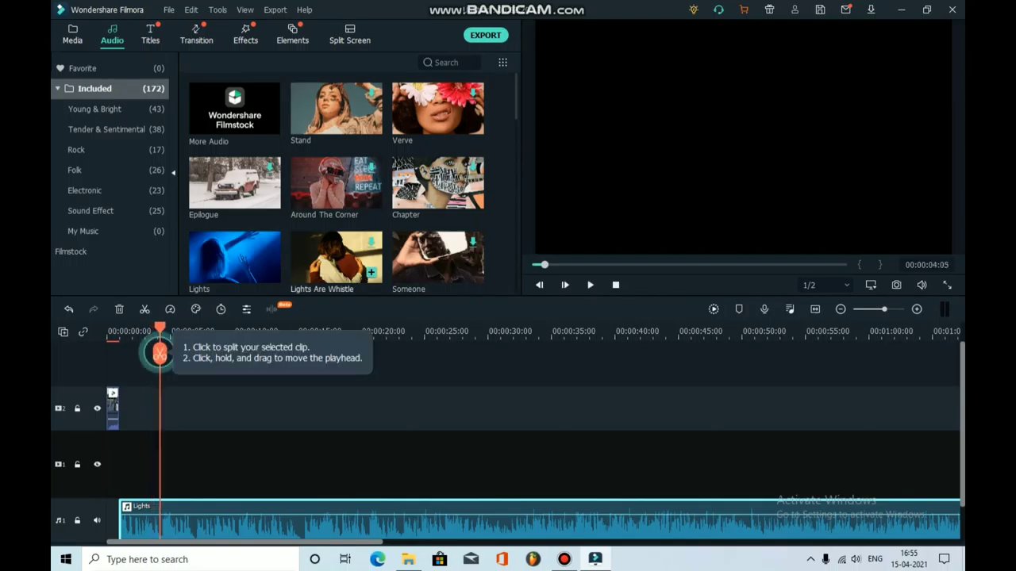
scroll(336, 249, up, 15)
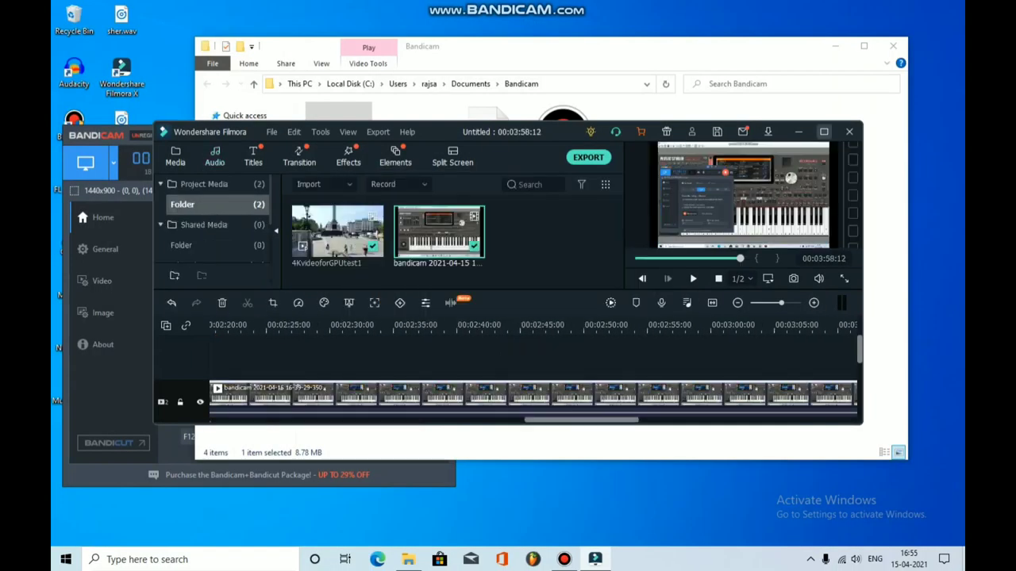
Maximize the editor window, lower the bandicam clip's volume to silence on the timeline and play it back
click(824, 131)
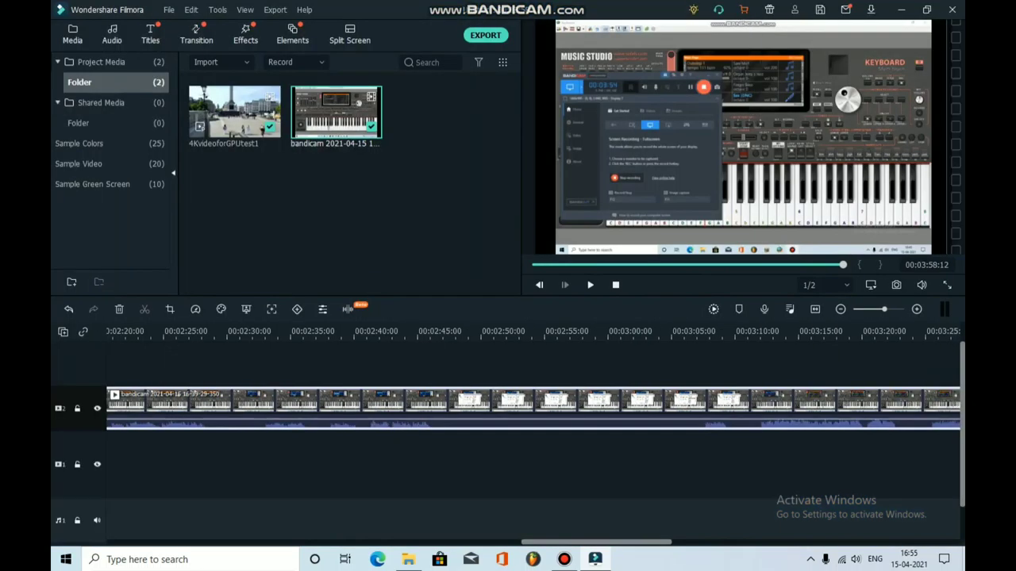
drag(361, 419, 361, 437)
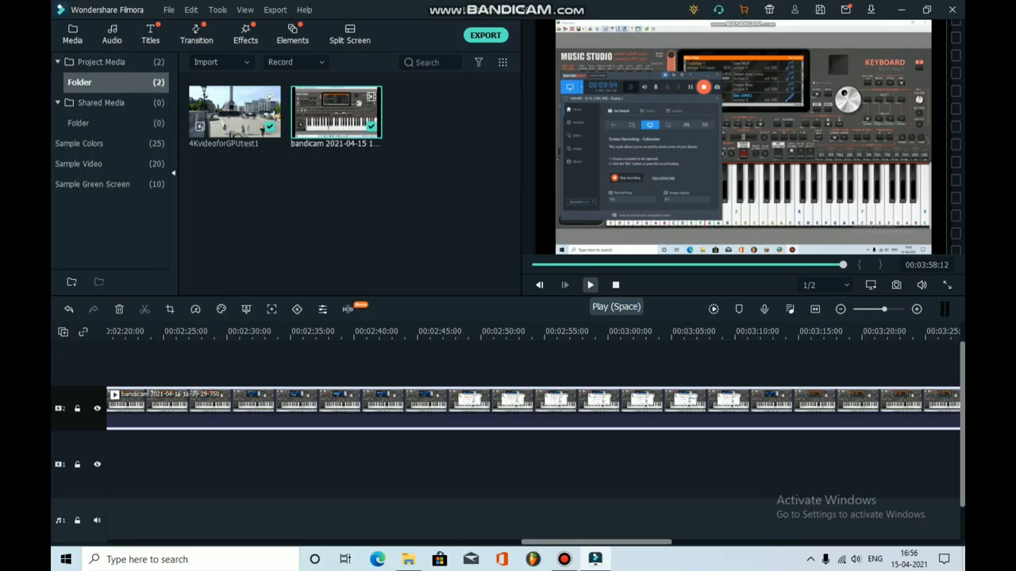
click(590, 284)
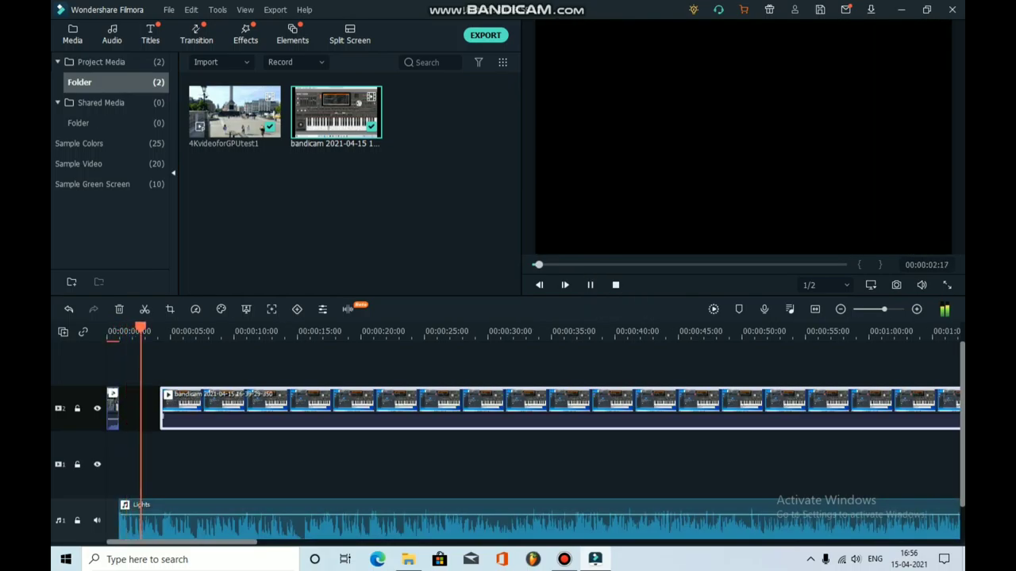
Move the bandicam clip to the start of its video track and play it
drag(239, 409, 184, 409)
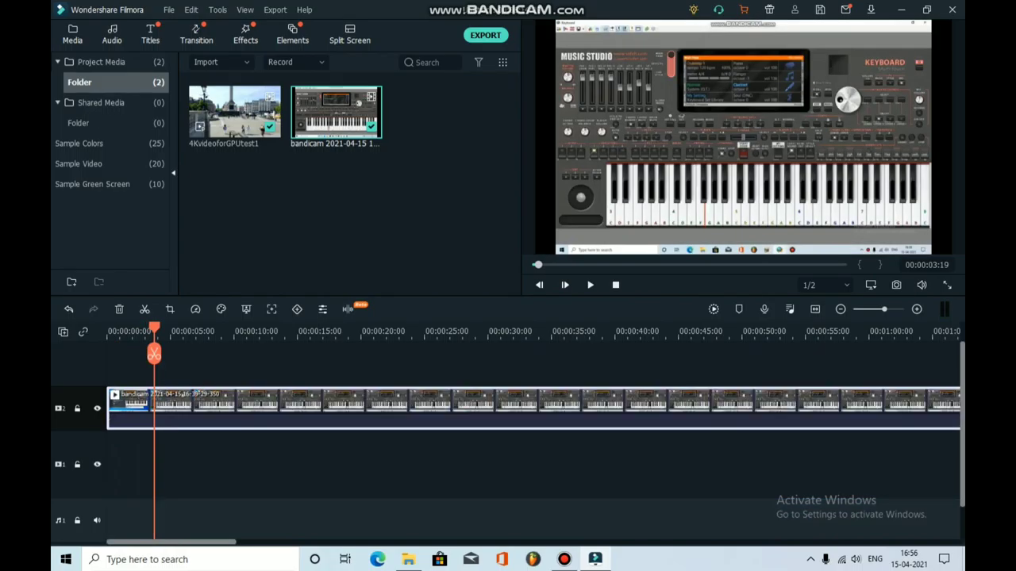
key(space)
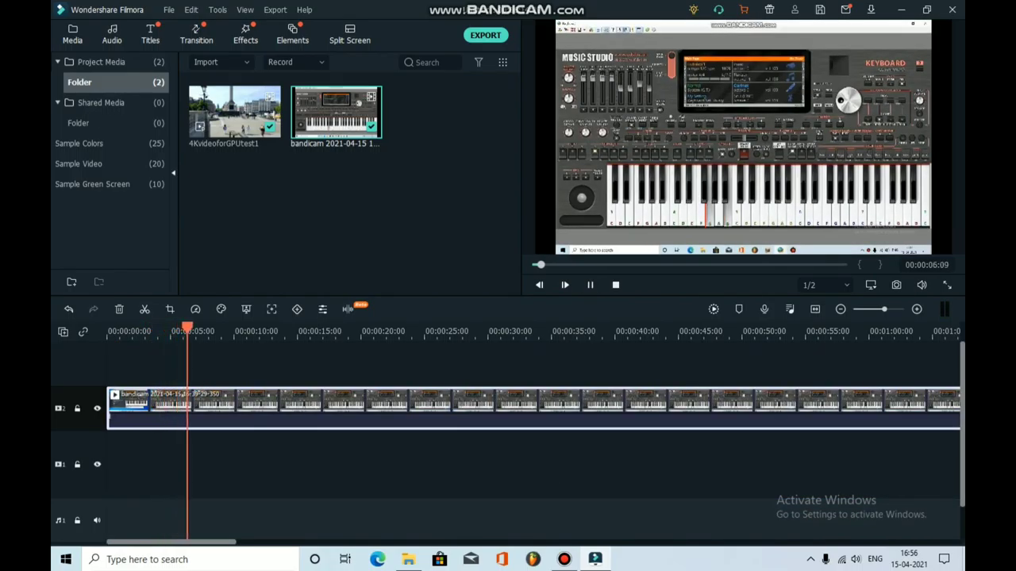
Open the bandicam clip's editing properties and raise its volume on the timeline so its sound is audible again
double_click(499, 406)
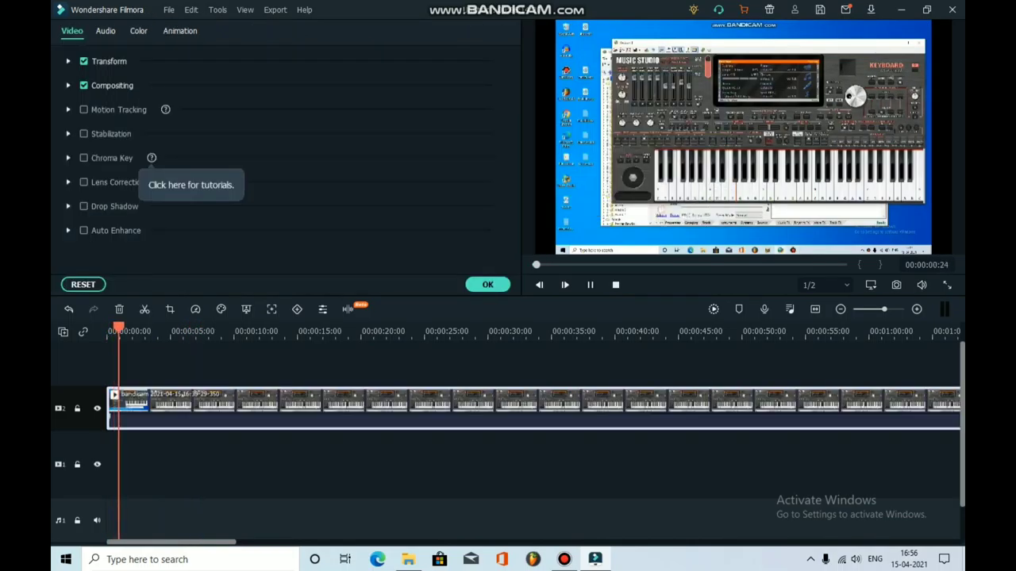
mouse_move(500, 429)
mouse_down()
mouse_move(499, 415)
mouse_move(458, 414)
mouse_move(499, 422)
mouse_up()
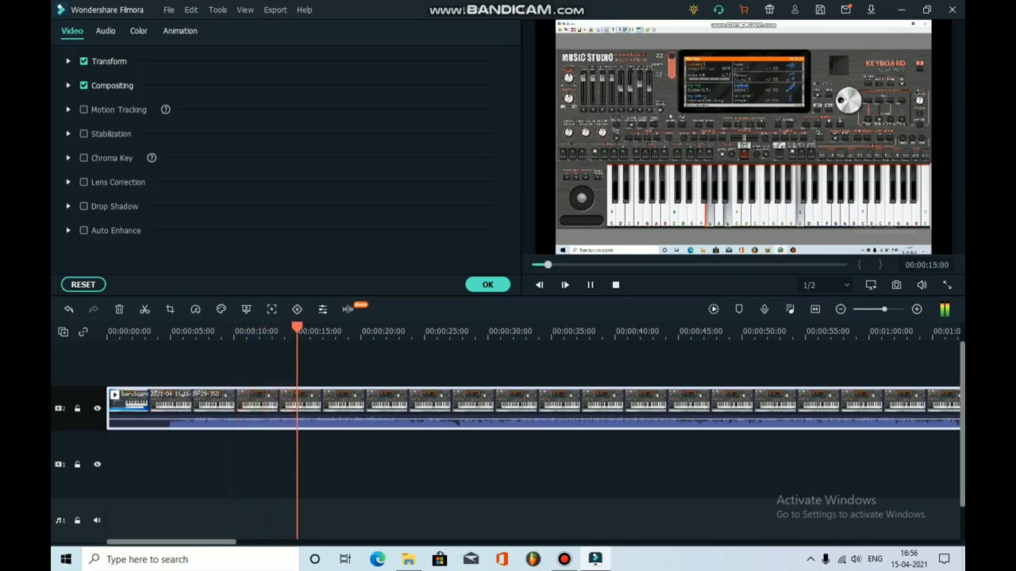
Look through the bandicam clip's color and preset animation settings, and close its editing properties
click(139, 31)
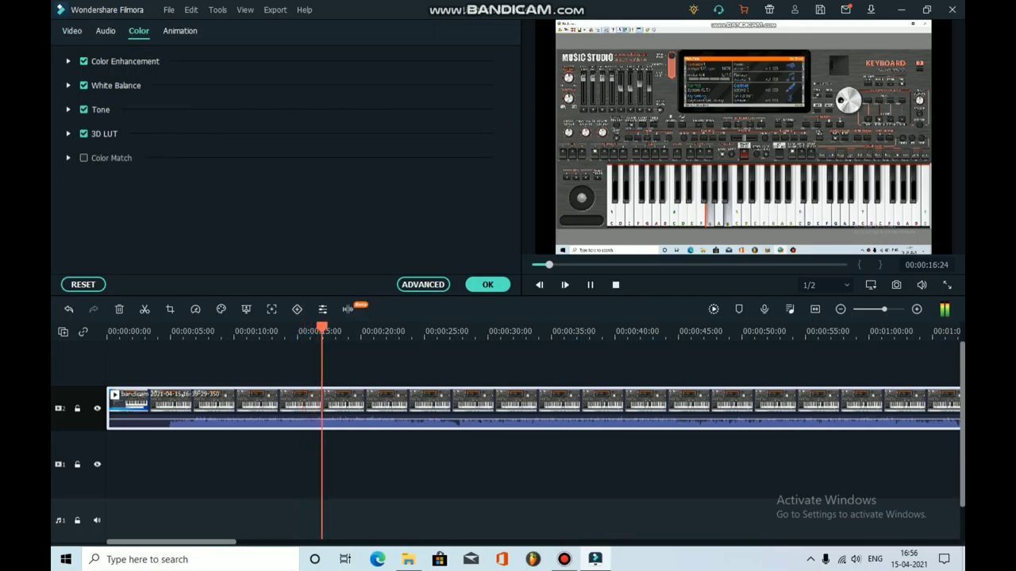
click(180, 31)
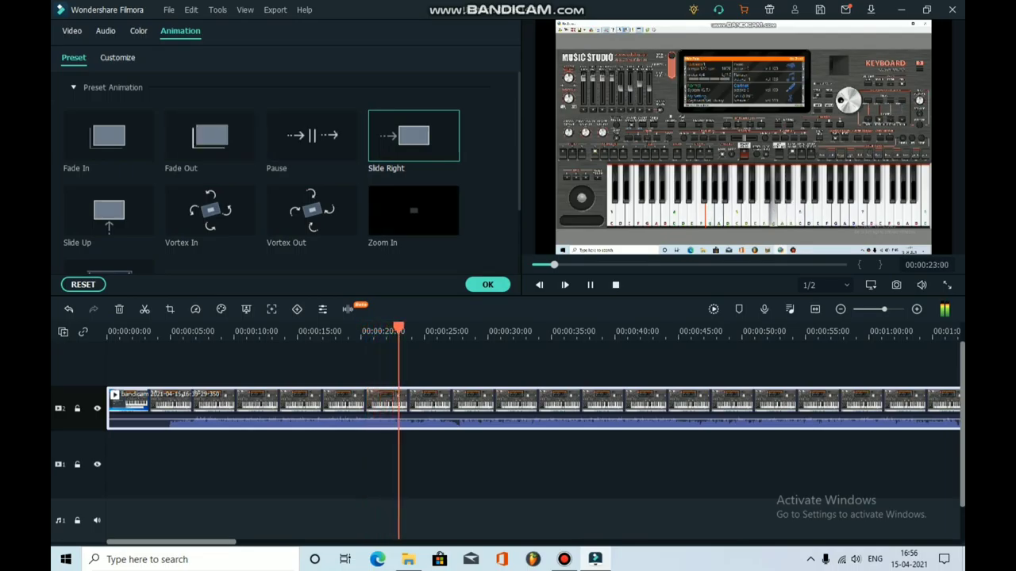
click(487, 284)
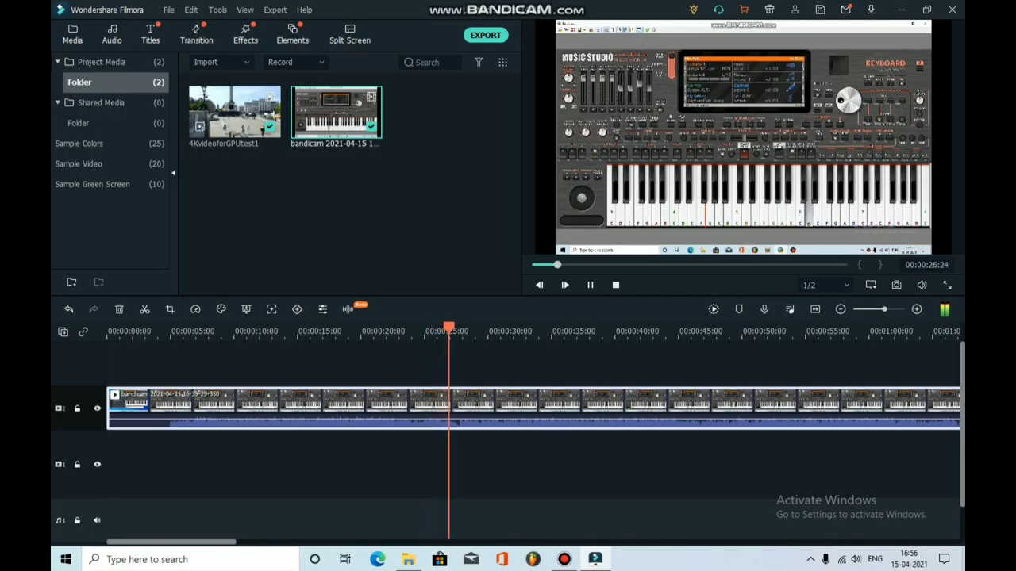
Open Color Match for the bandicam clip and move the reference footage to the frame at 00:03:54
click(815, 308)
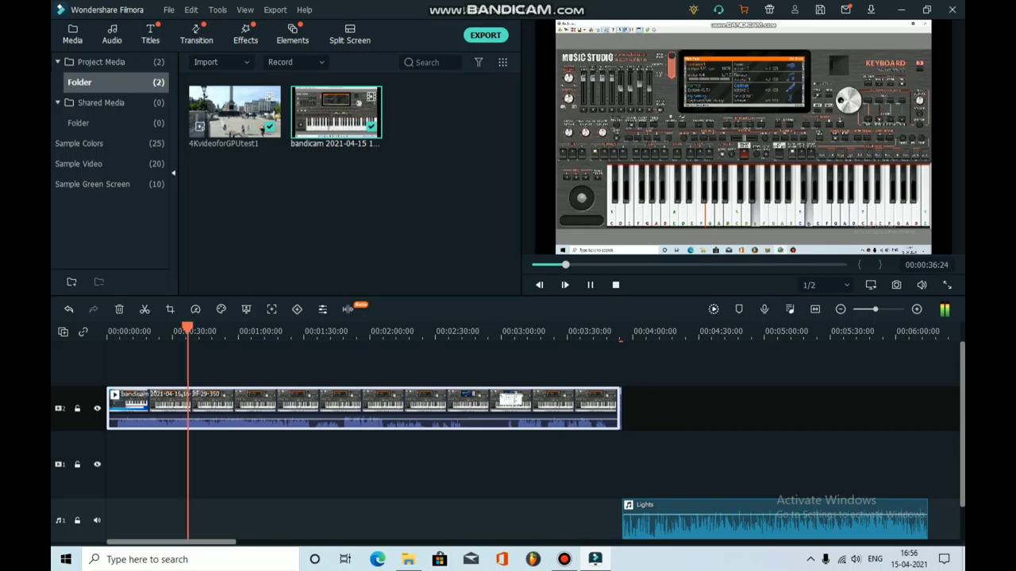
click(221, 309)
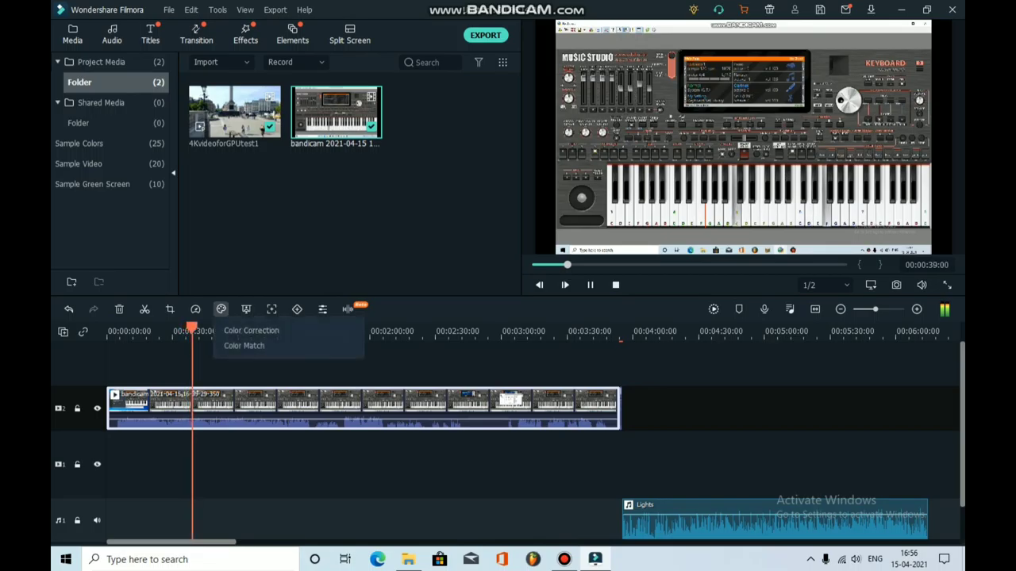
click(243, 345)
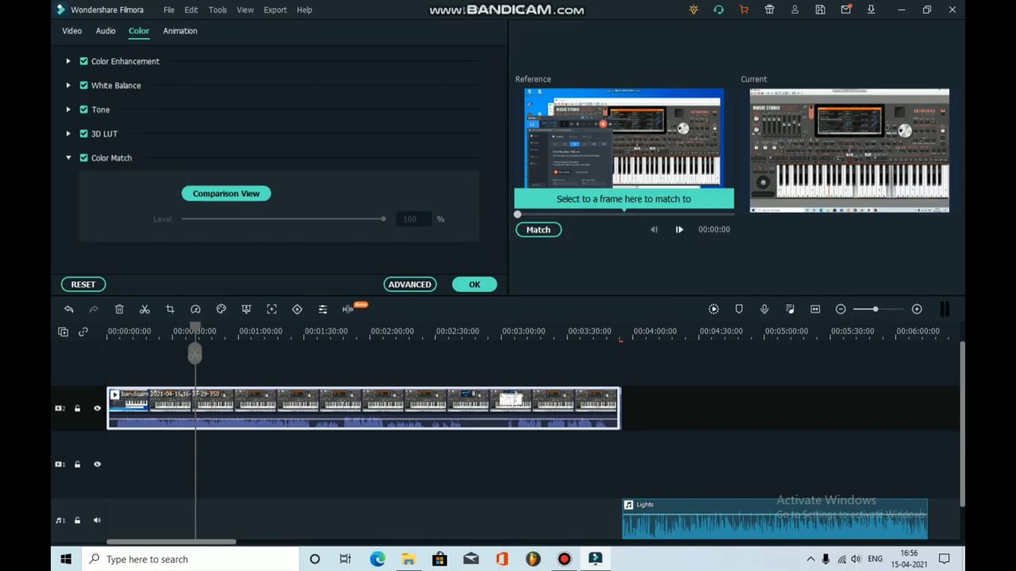
click(680, 230)
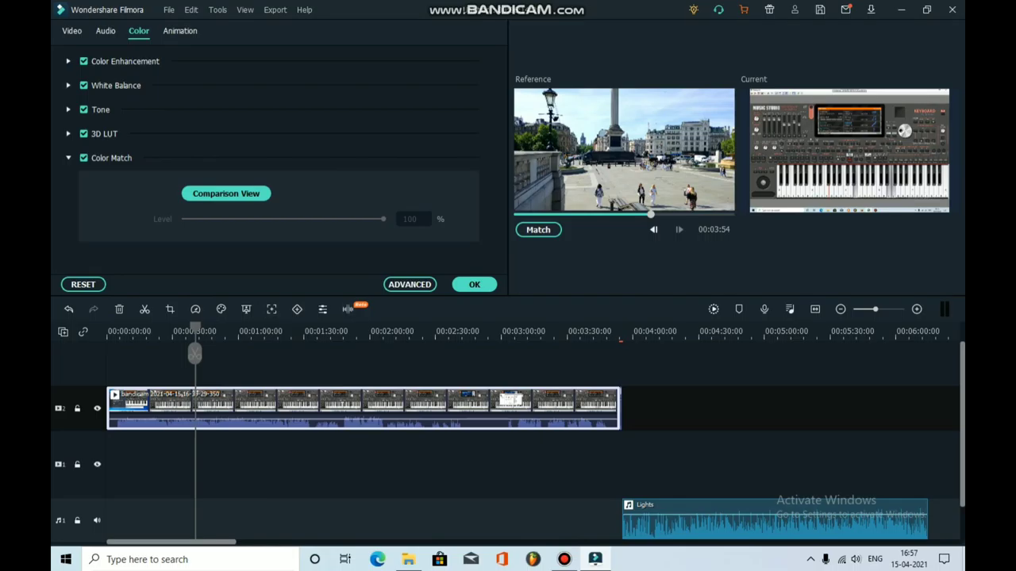
Browse the advanced color correction presets and apply Cyberpunk 2 to the bandicam clip
click(410, 285)
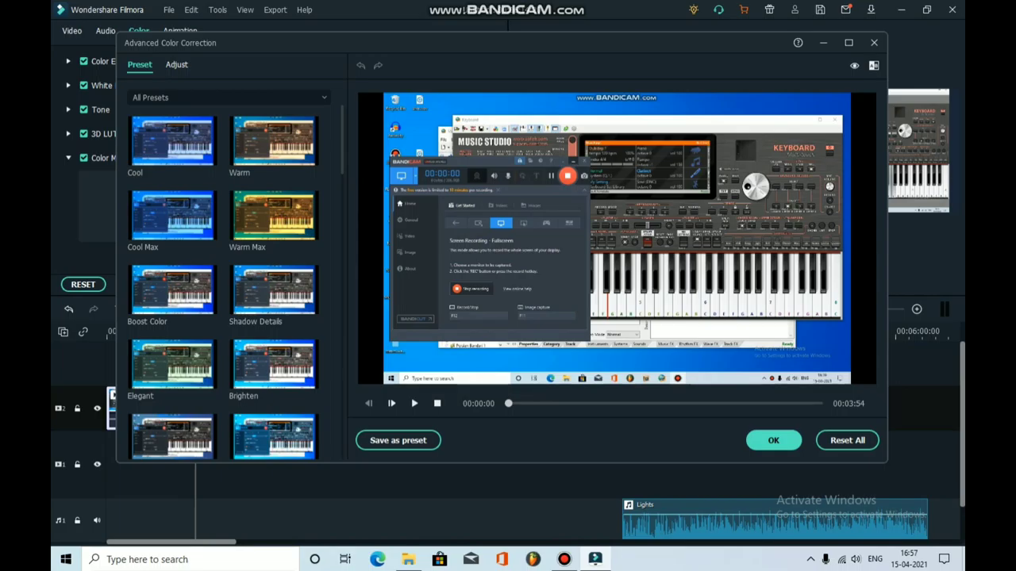
click(267, 308)
scroll(266, 308, down, 5)
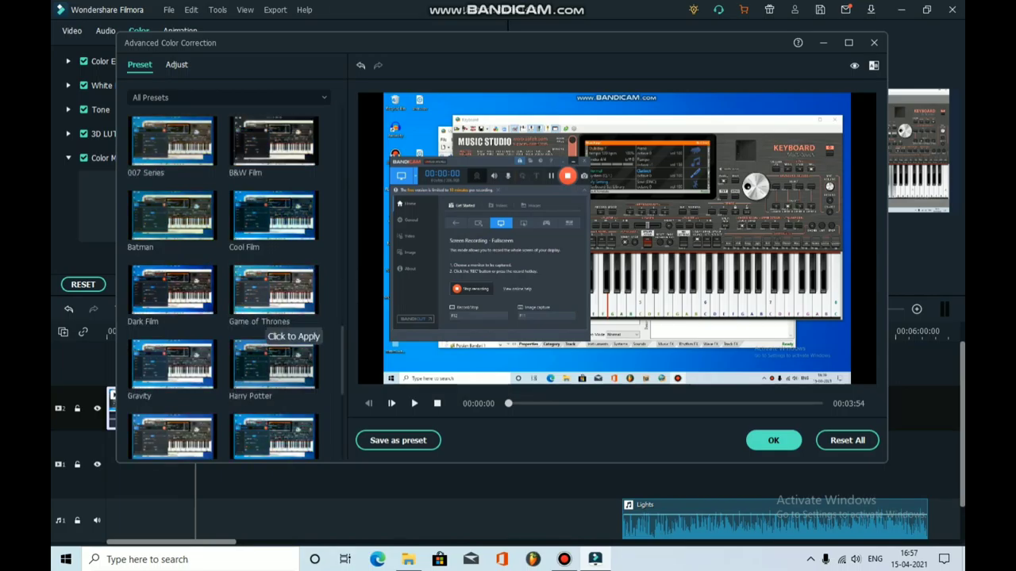
click(266, 308)
scroll(274, 290, down, 10)
scroll(274, 290, up, 4)
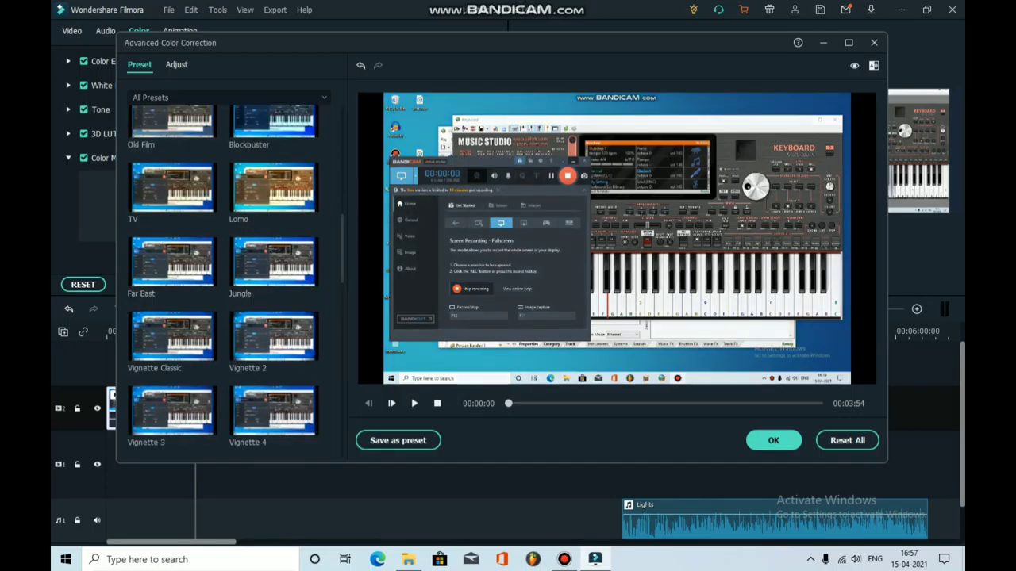
scroll(274, 290, down, 4)
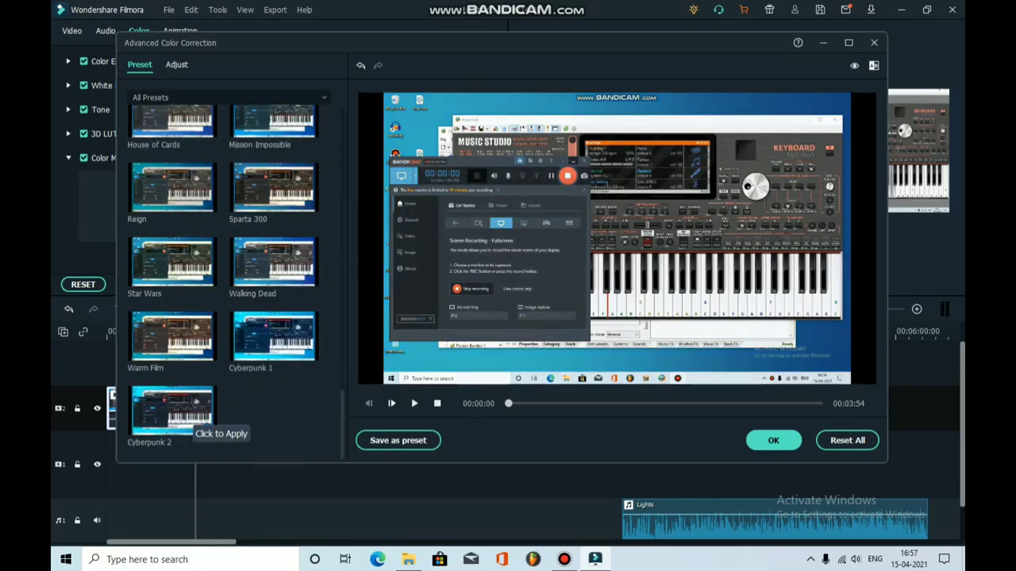
click(184, 415)
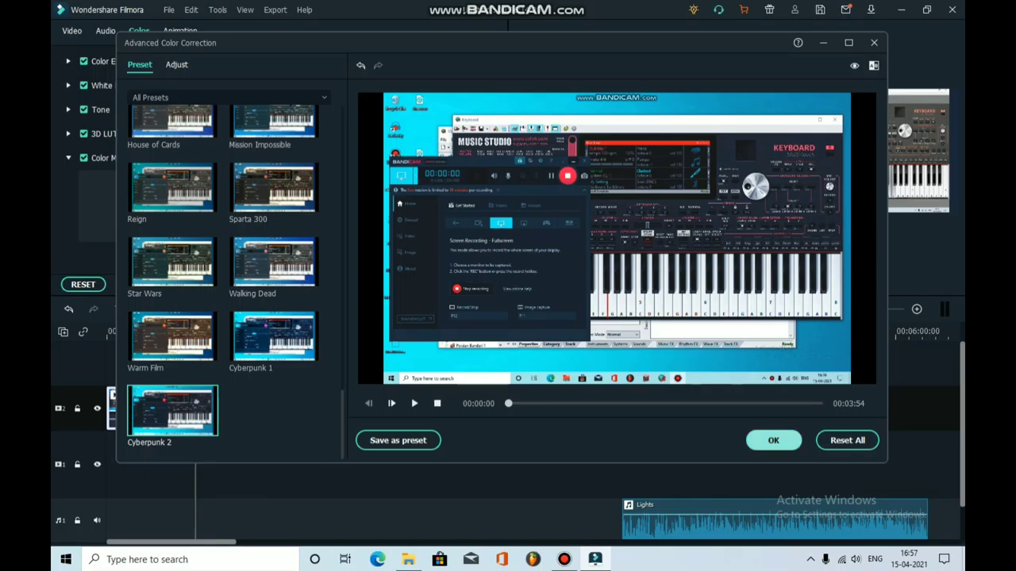
click(773, 440)
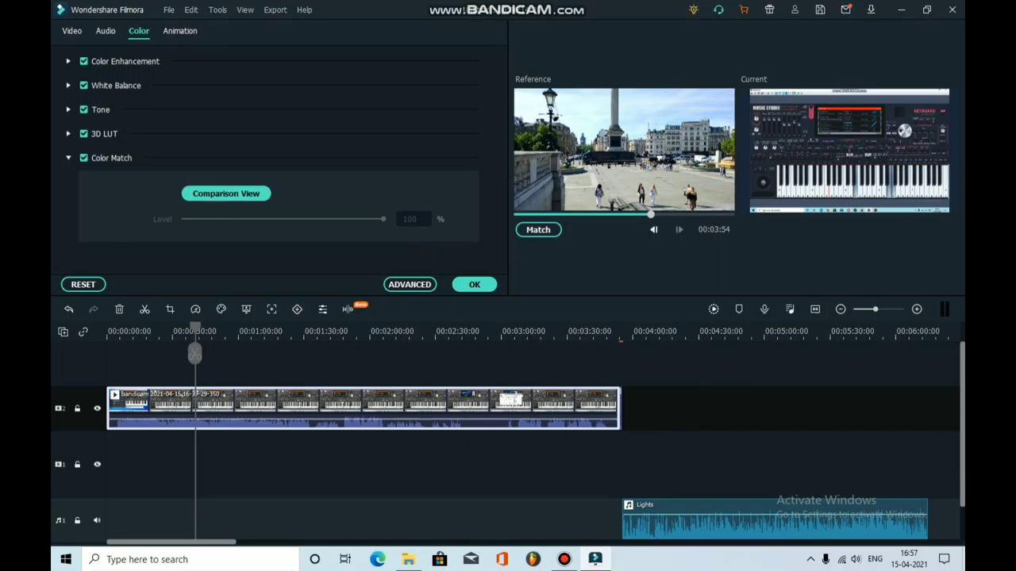
Confirm the bandicam clip's color settings and return to the media library
drag(876, 310, 896, 309)
key(ctrl+equal)
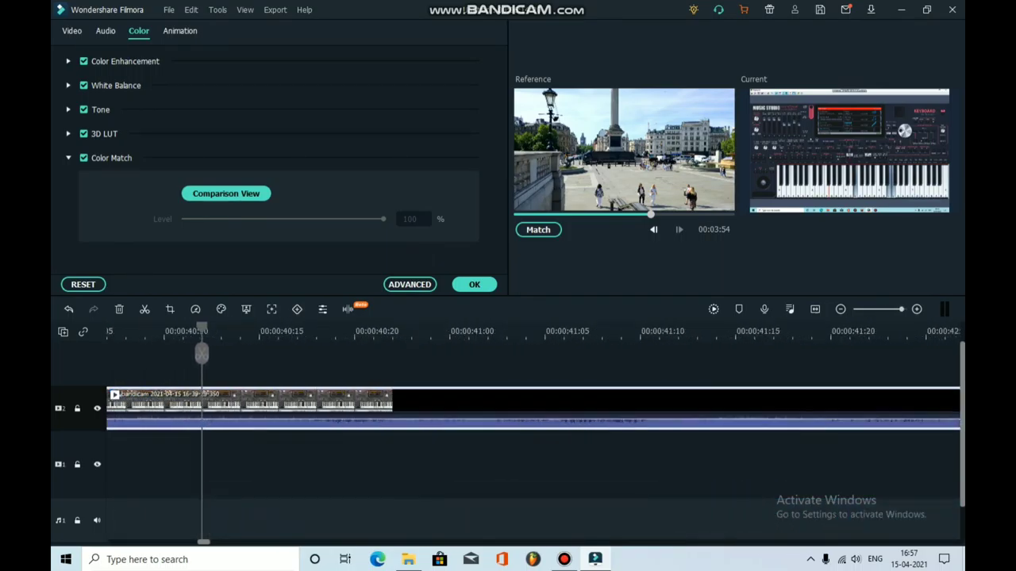
drag(204, 542, 113, 542)
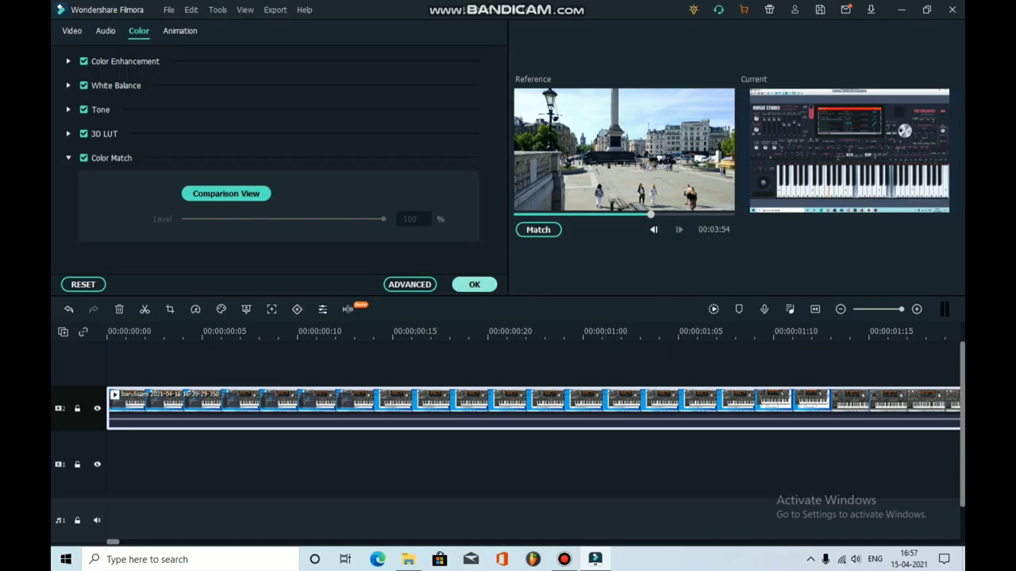
click(474, 284)
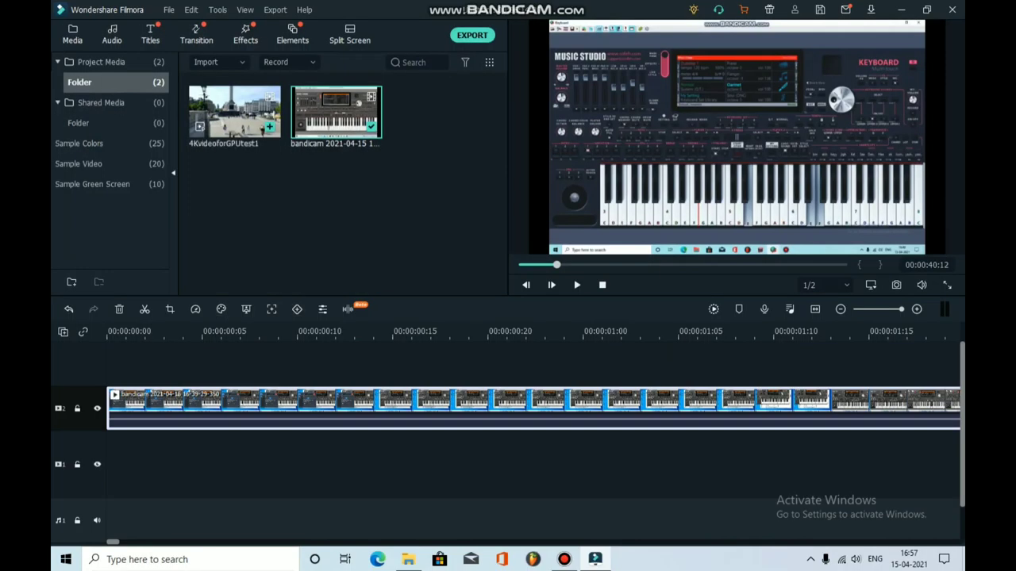
Delete the 4KvideoforGPUtest1 video from the project media and the Lights music clip from the timeline
right_click(255, 108)
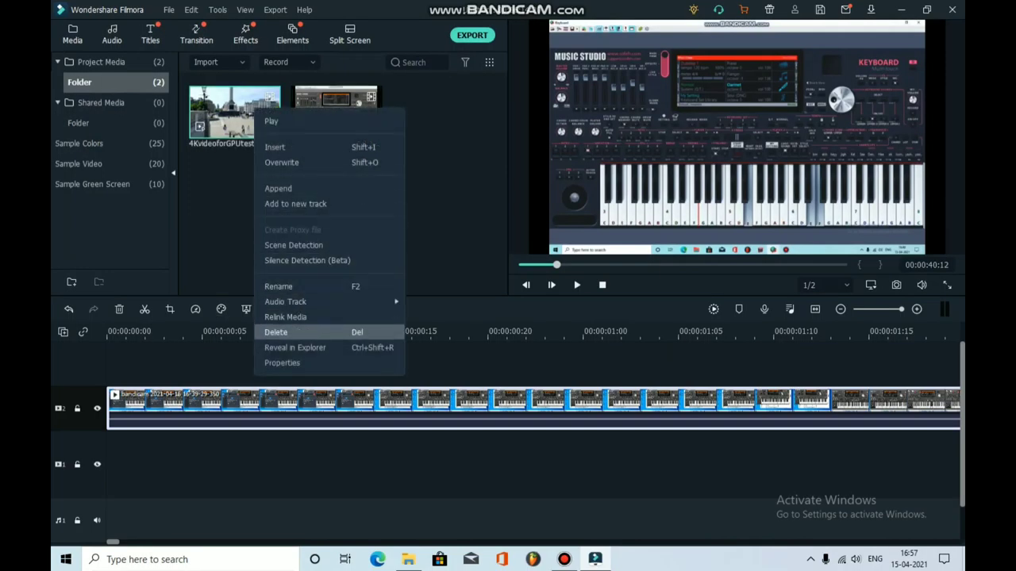
click(270, 329)
click(534, 284)
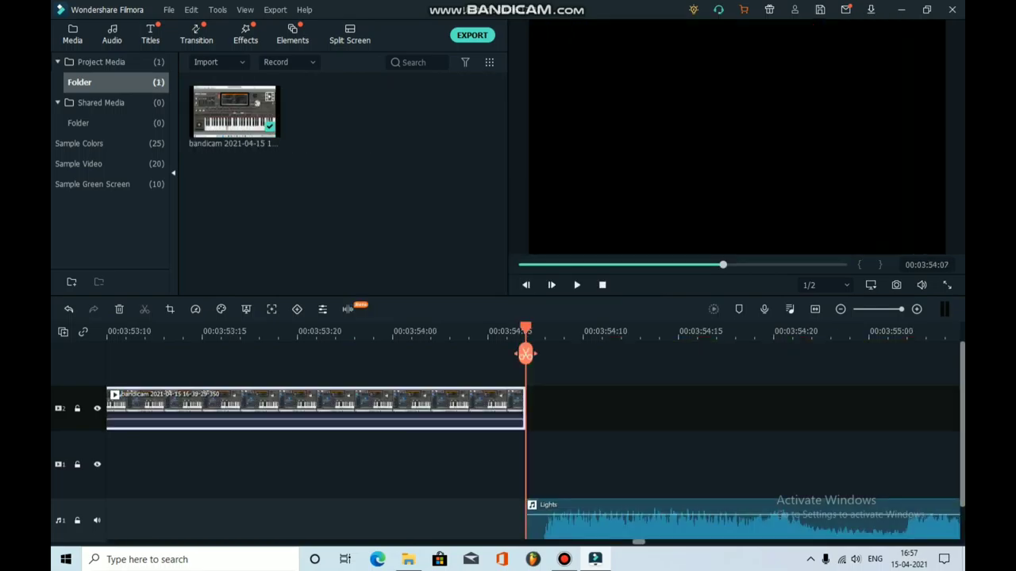
right_click(562, 512)
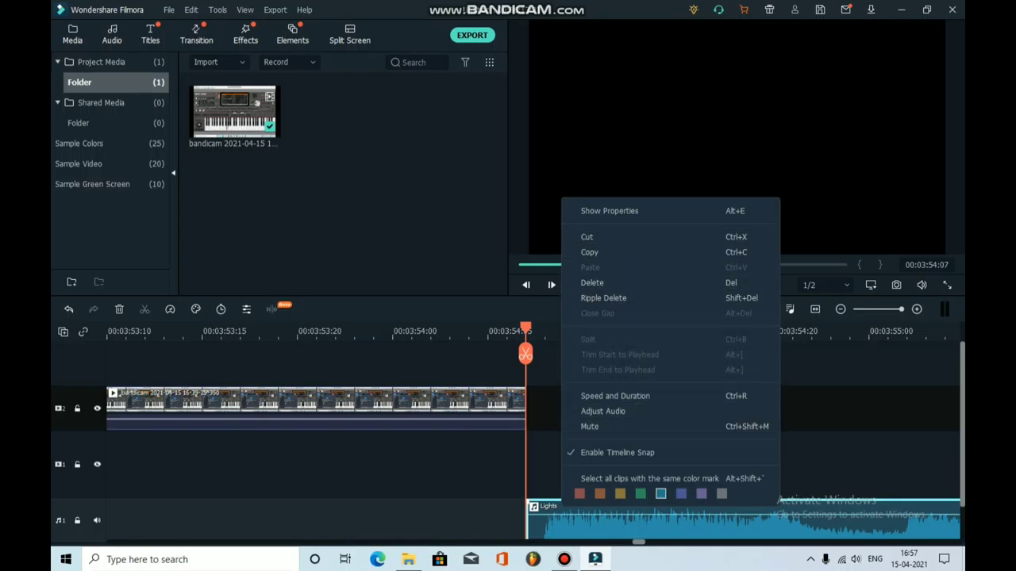
click(592, 282)
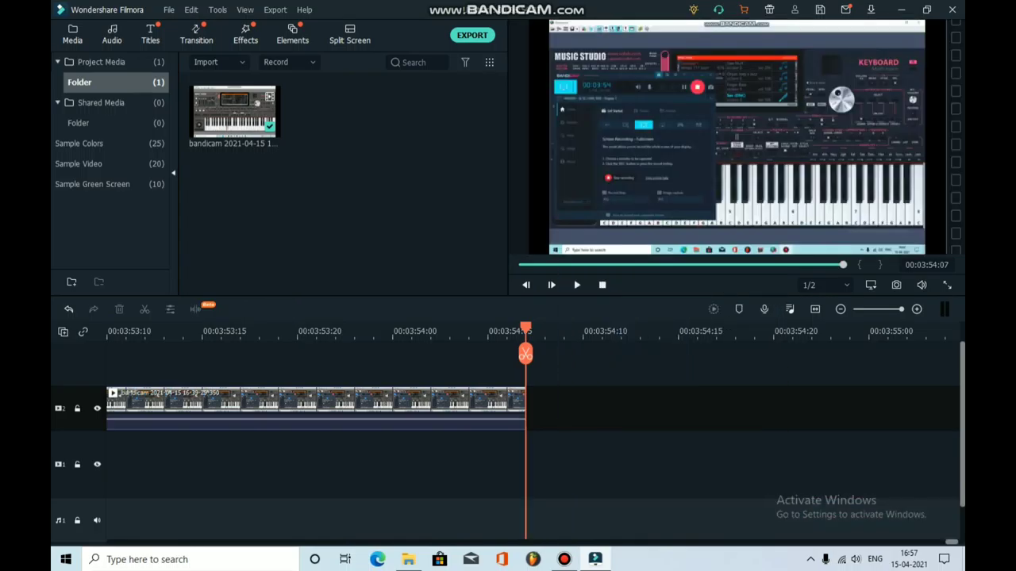
Move the playhead back to 00:00:27:20 and play the recolored bandicam clip from there
drag(525, 327, 125, 329)
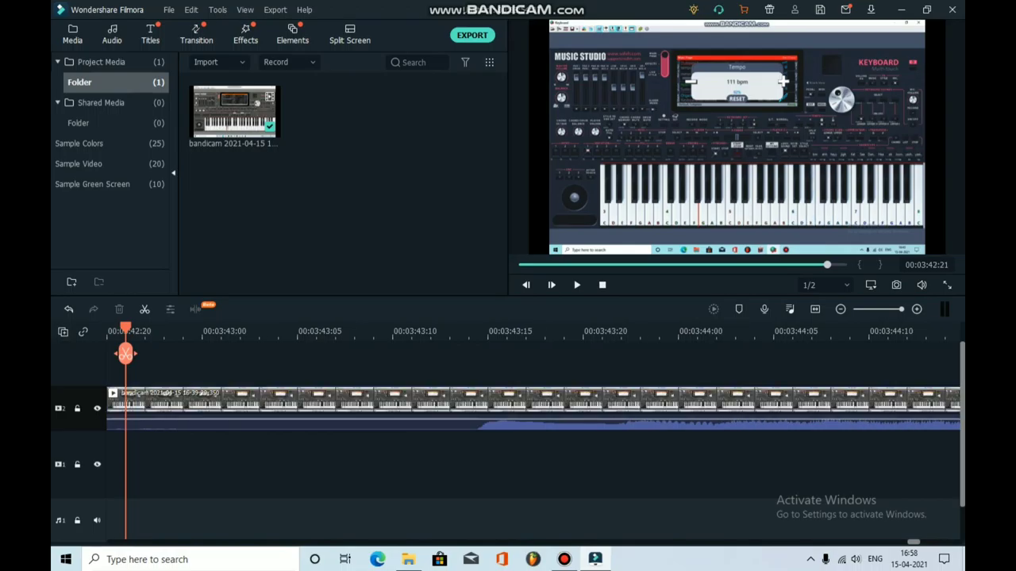
mouse_move(736, 137)
mouse_down()
mouse_move(773, 177)
mouse_move(881, 181)
mouse_move(749, 122)
mouse_move(737, 136)
mouse_up()
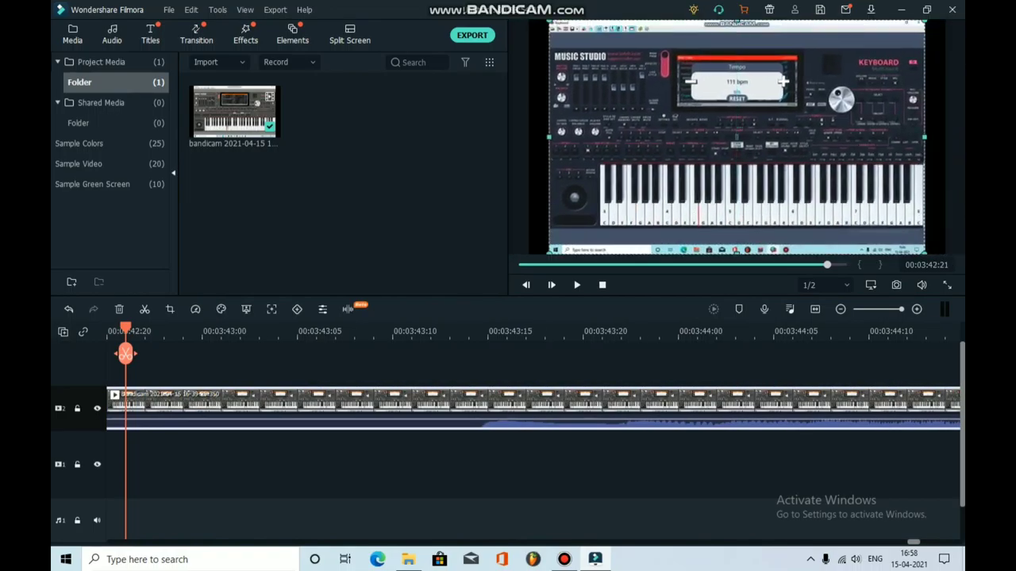
drag(827, 265, 559, 265)
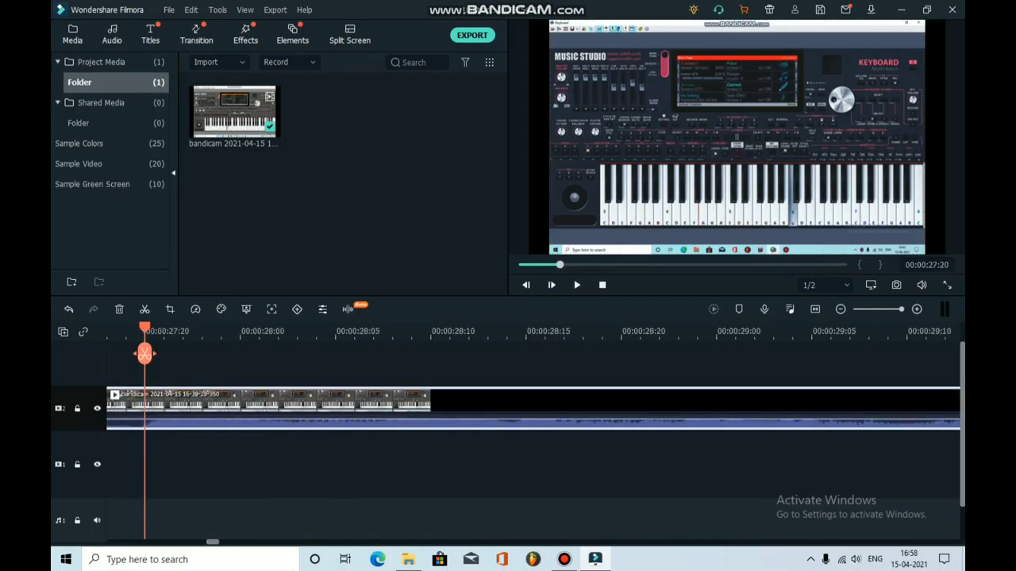
click(577, 284)
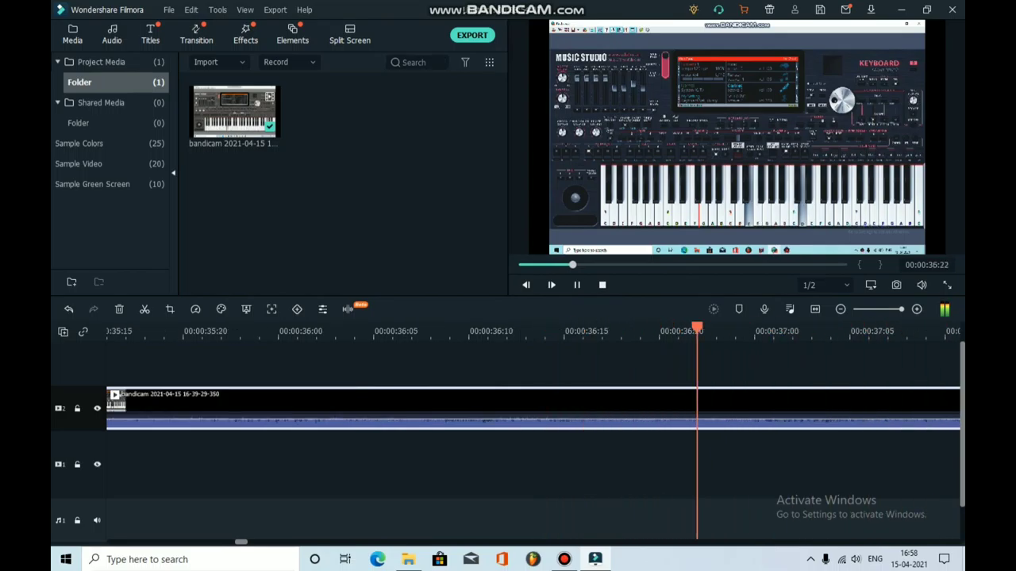
Open the effects library, play the timeline from its start to 00:00:04:22 and split the bandicam clip there
click(245, 34)
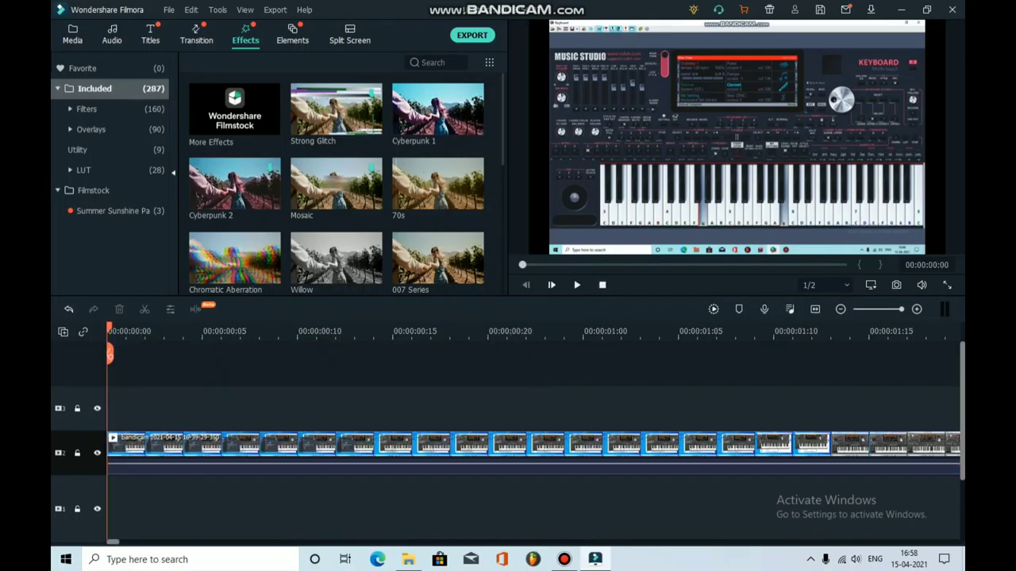
click(577, 284)
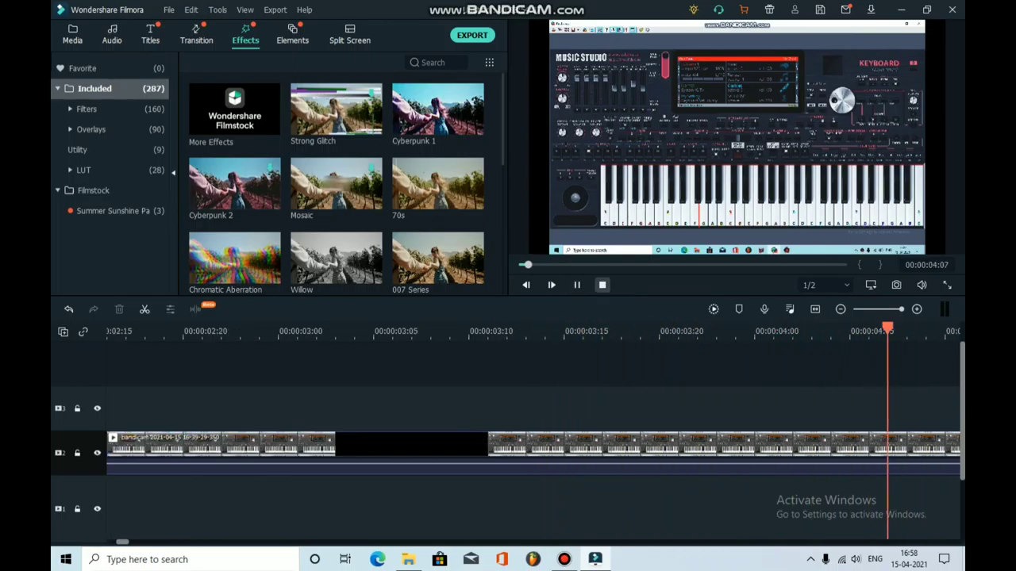
click(577, 284)
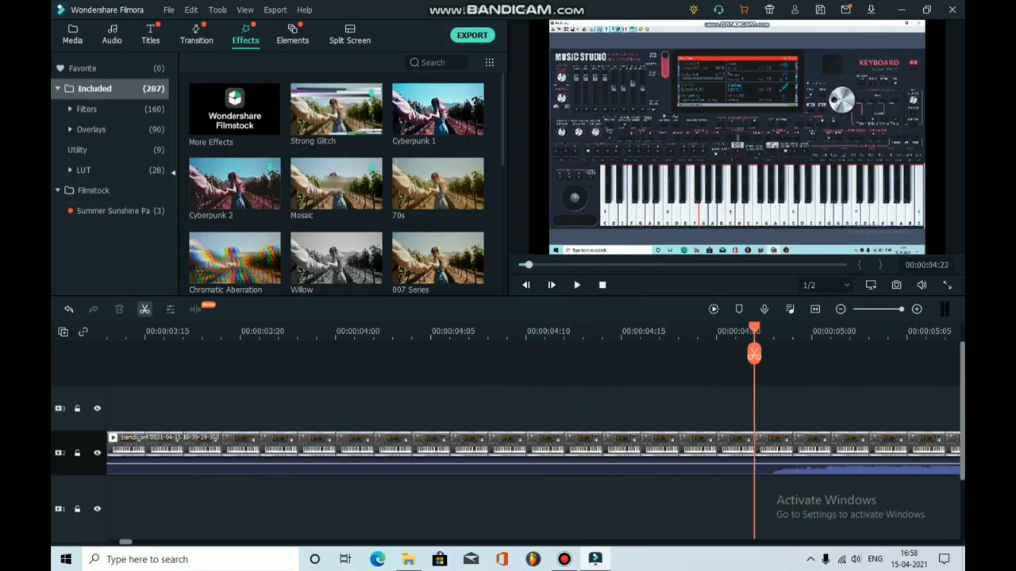
click(145, 309)
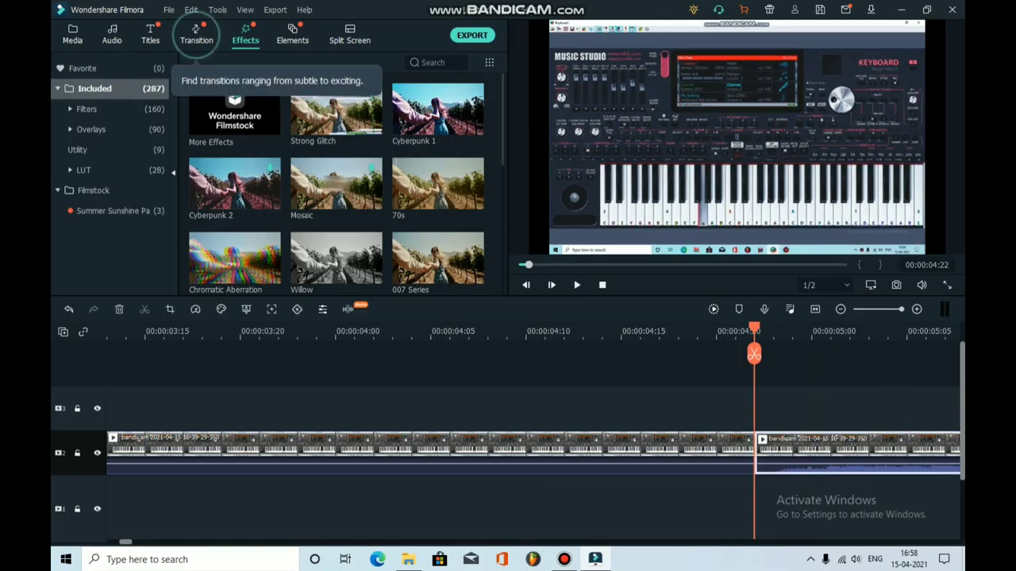
View the available commands for the clip before the split, dismiss them and move the playhead to 00:00:01:13
right_click(254, 453)
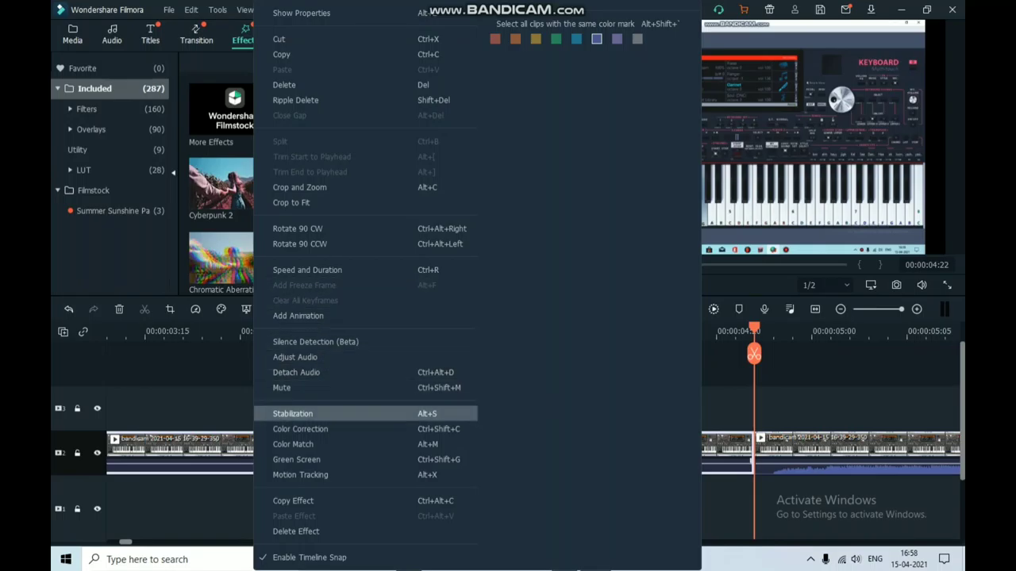
click(207, 408)
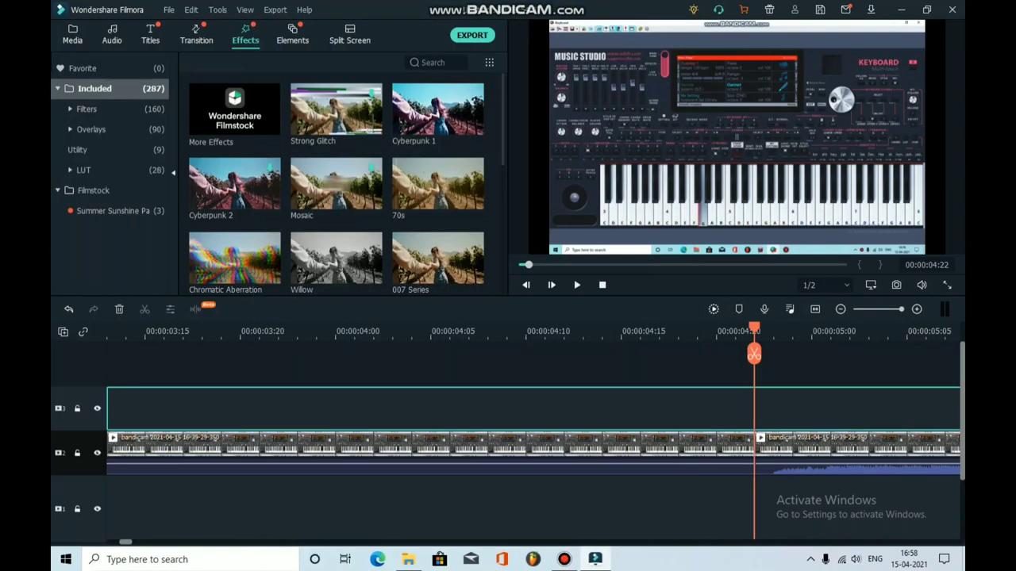
drag(754, 353, 125, 353)
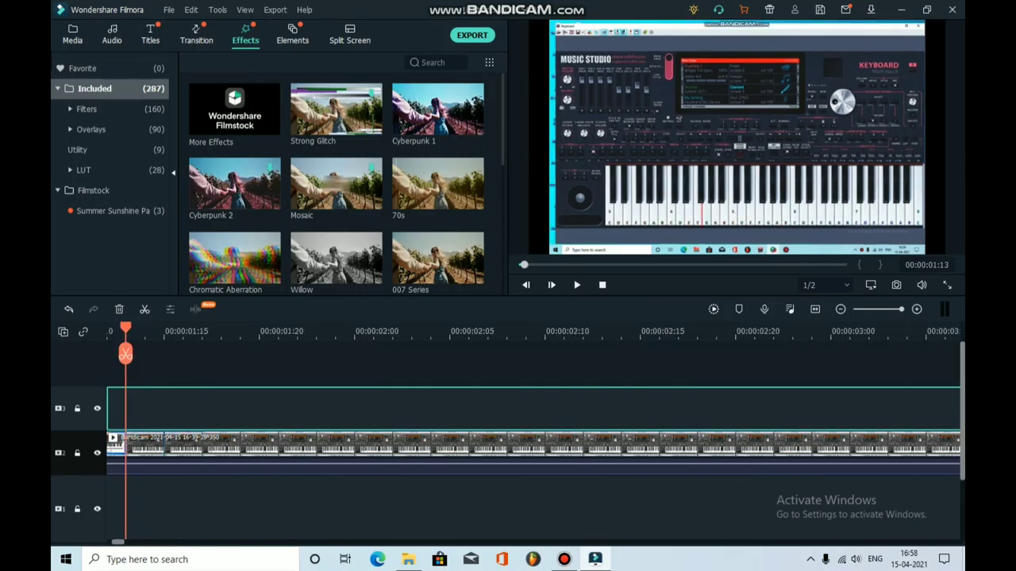
Export the project with a watermark to the computer as an MP4 file named My Video
click(471, 35)
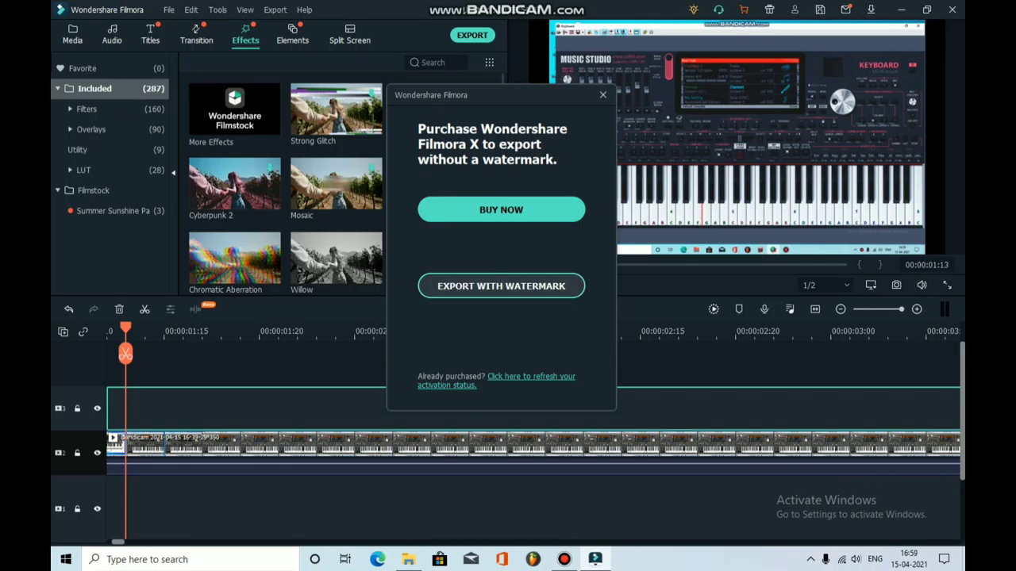
click(502, 286)
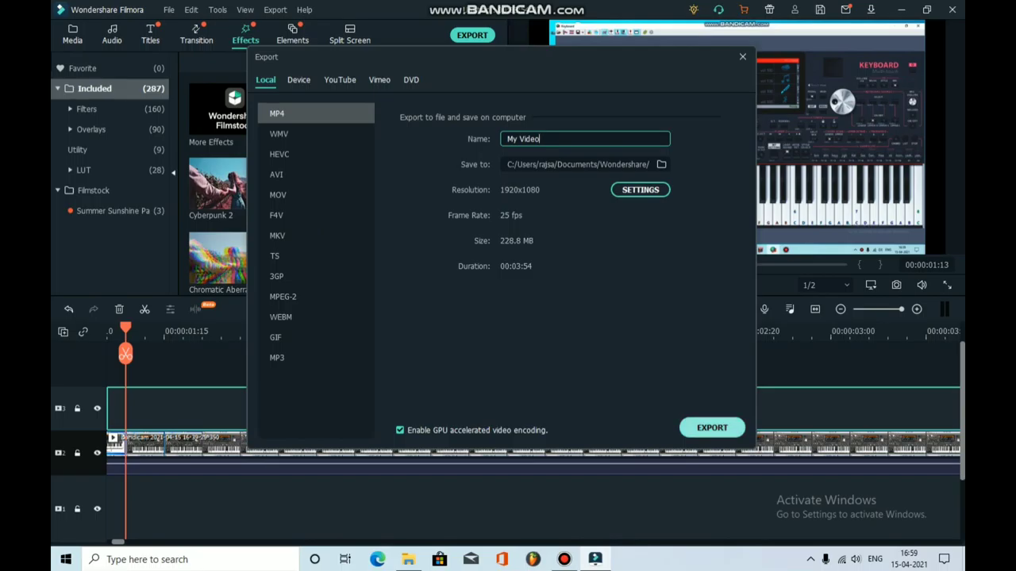
click(712, 428)
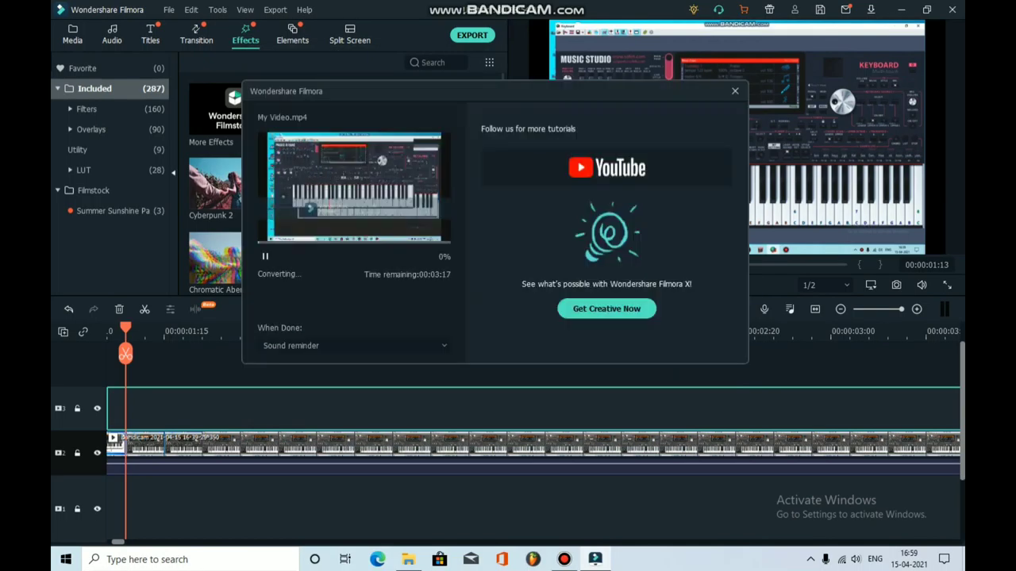